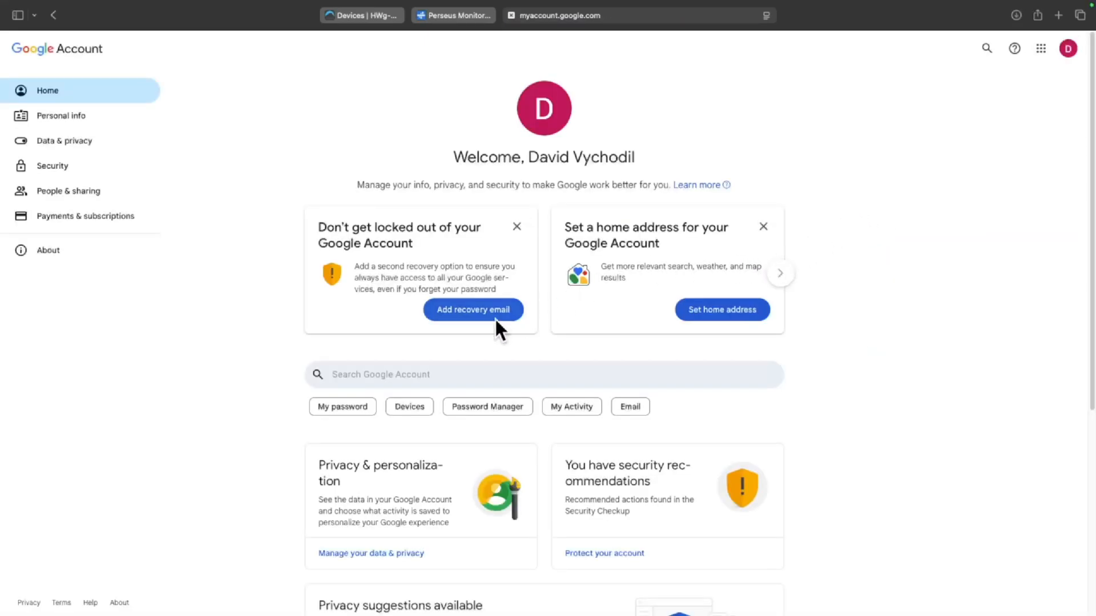
Generate a Google app password named 'perseus' and copy the 16-character password
{"action": "left_click", "coordinate": [455, 372]}
{"action": "type", "text": "app"}
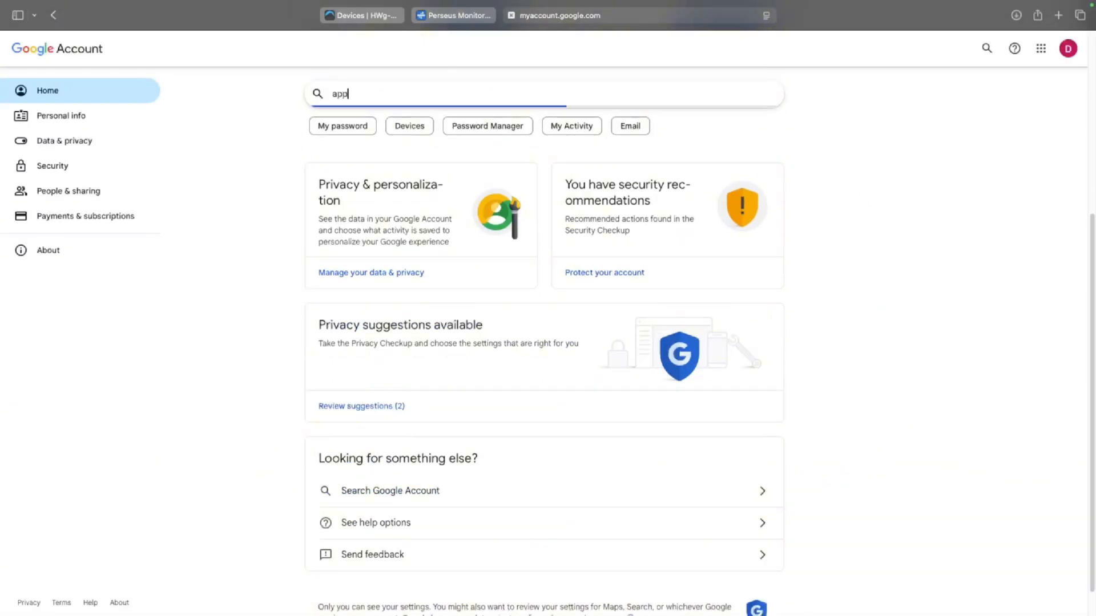
{"action": "type", "text": " password"}
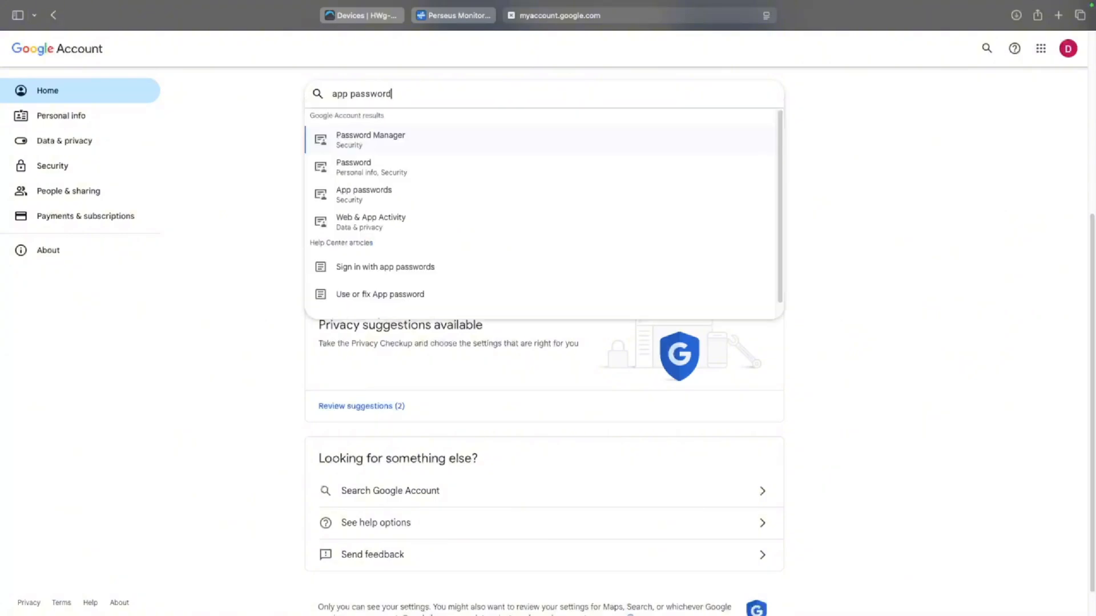
{"action": "left_click", "coordinate": [359, 197]}
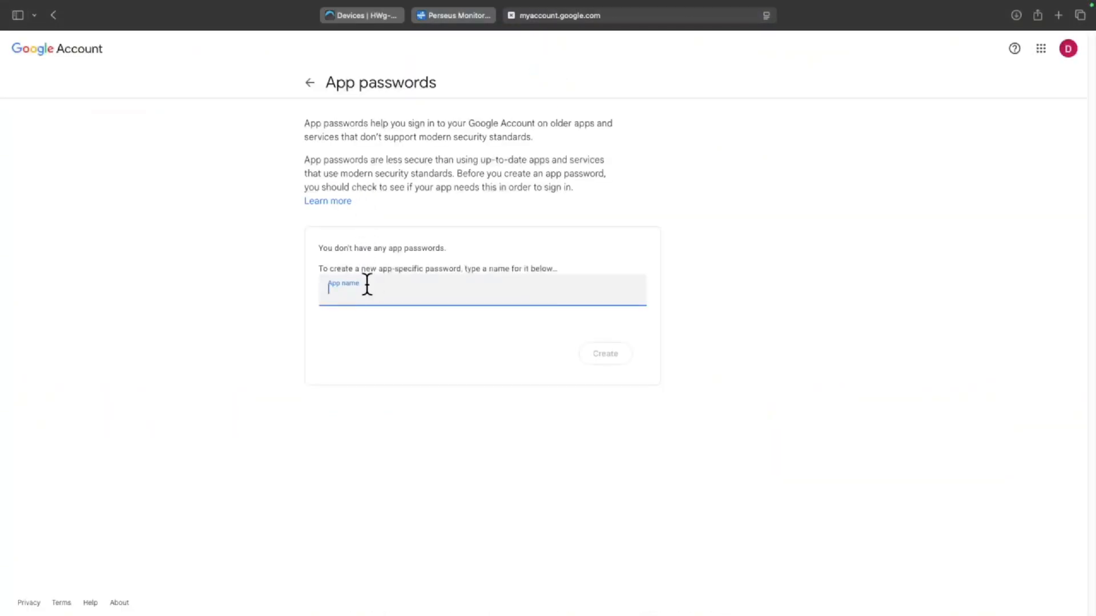
{"action": "type", "text": "pers"}
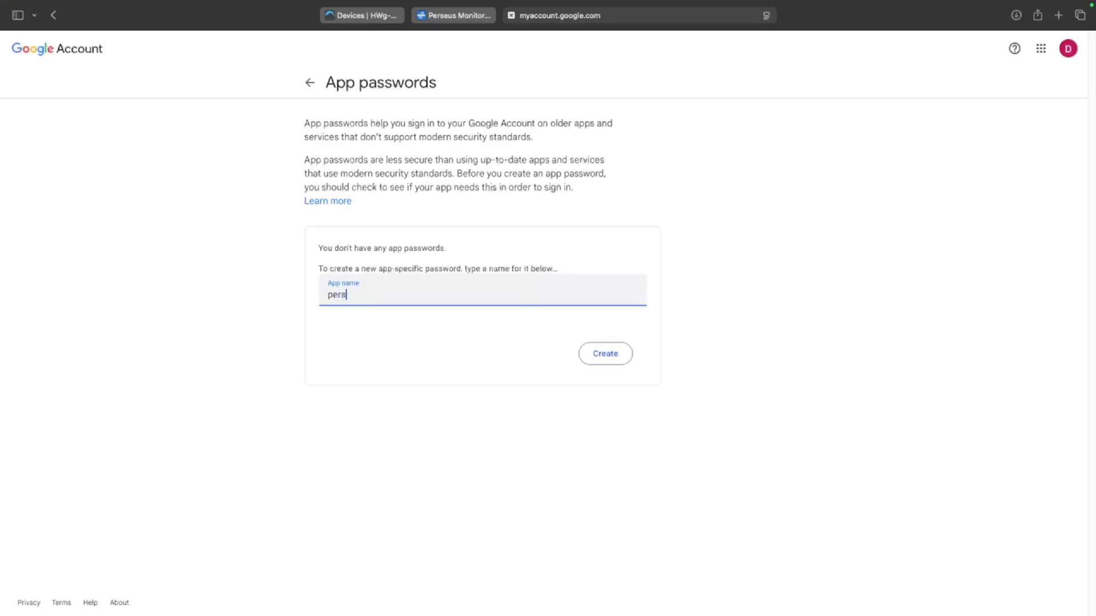
{"action": "type", "text": "eus"}
{"action": "left_click", "coordinate": [623, 351]}
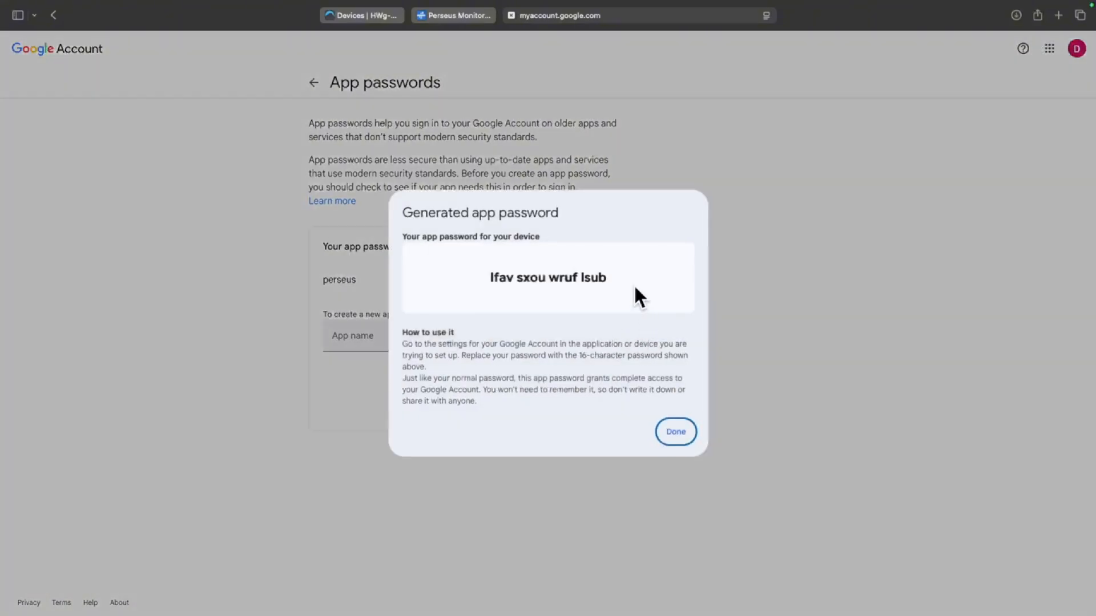
{"action": "left_click_drag", "start_coordinate": [635, 285], "coordinate": [481, 277]}
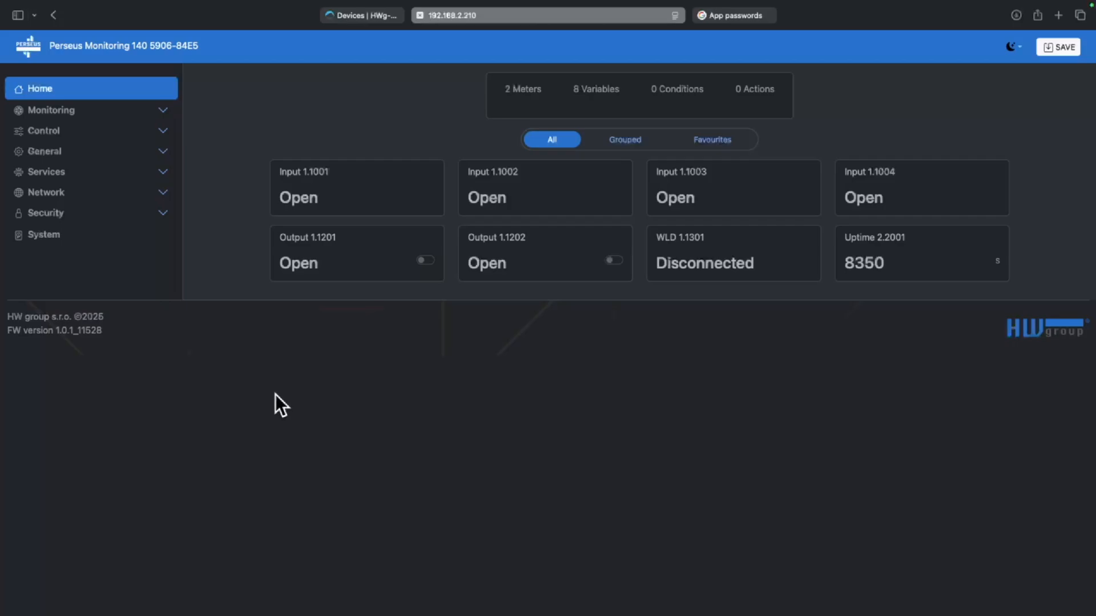
In the Email settings, enter smtp.gmail.com as SMTP server, enable authentication, and enter the Gmail address as username
{"action": "left_click", "coordinate": [155, 136]}
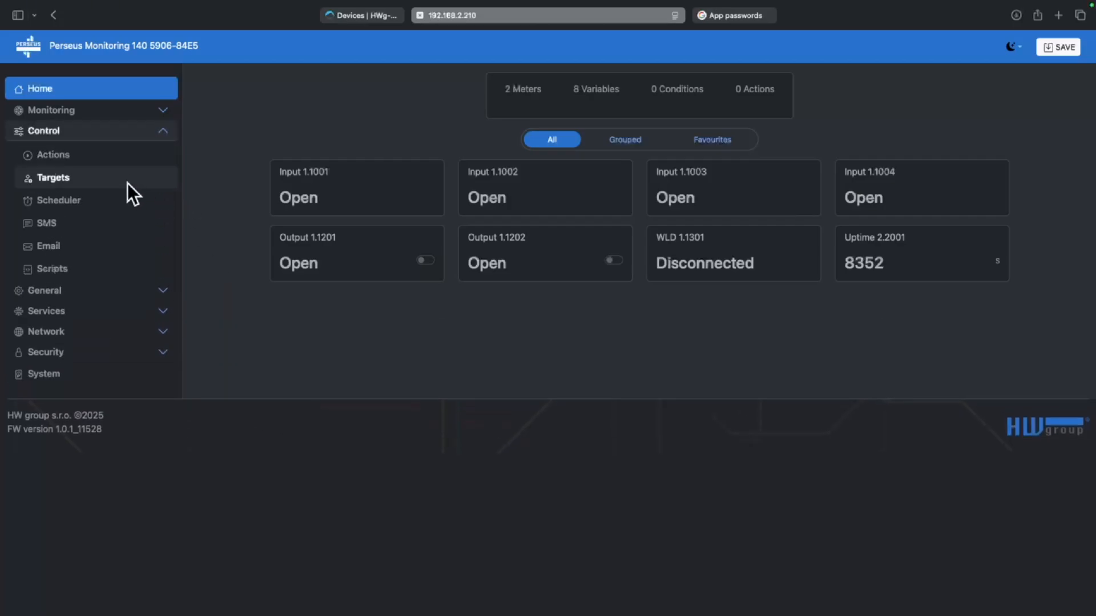
{"action": "left_click", "coordinate": [91, 241]}
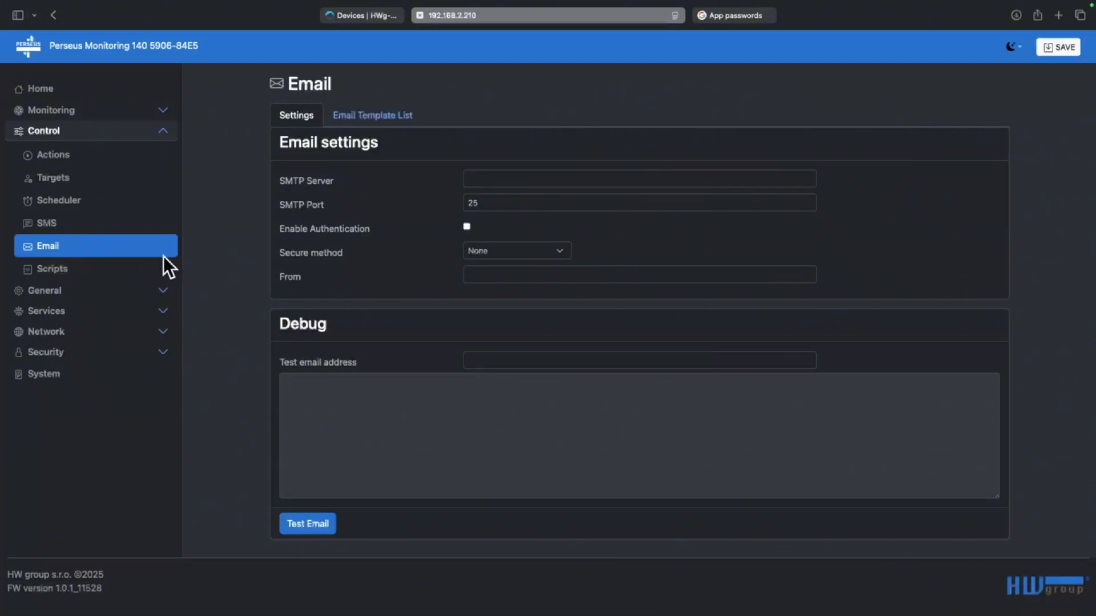
{"action": "left_click", "coordinate": [541, 183]}
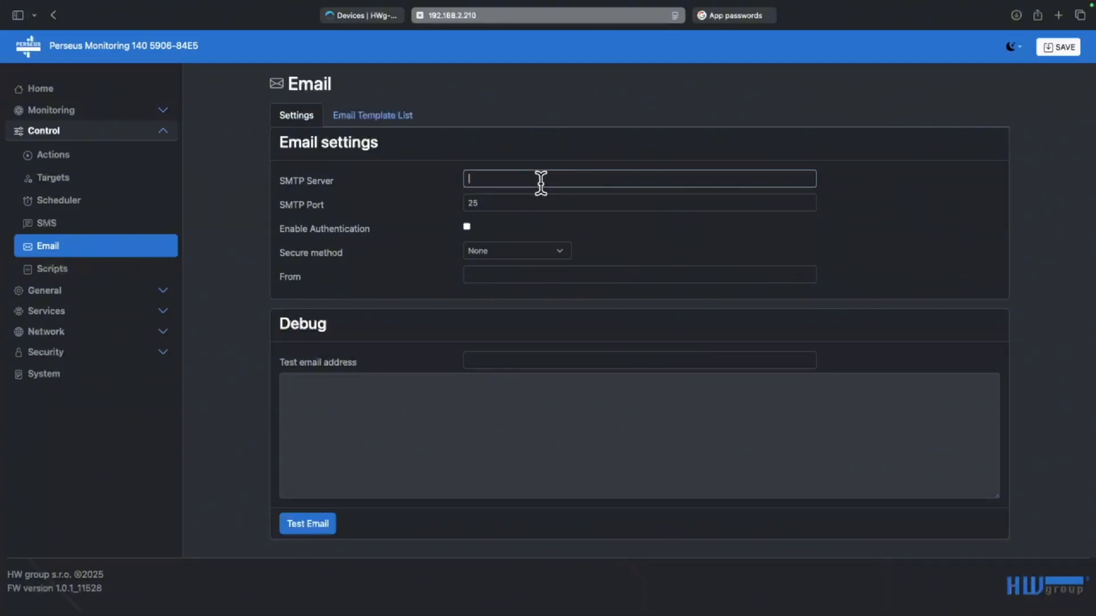
{"action": "type", "text": "smtp.gmail.com"}
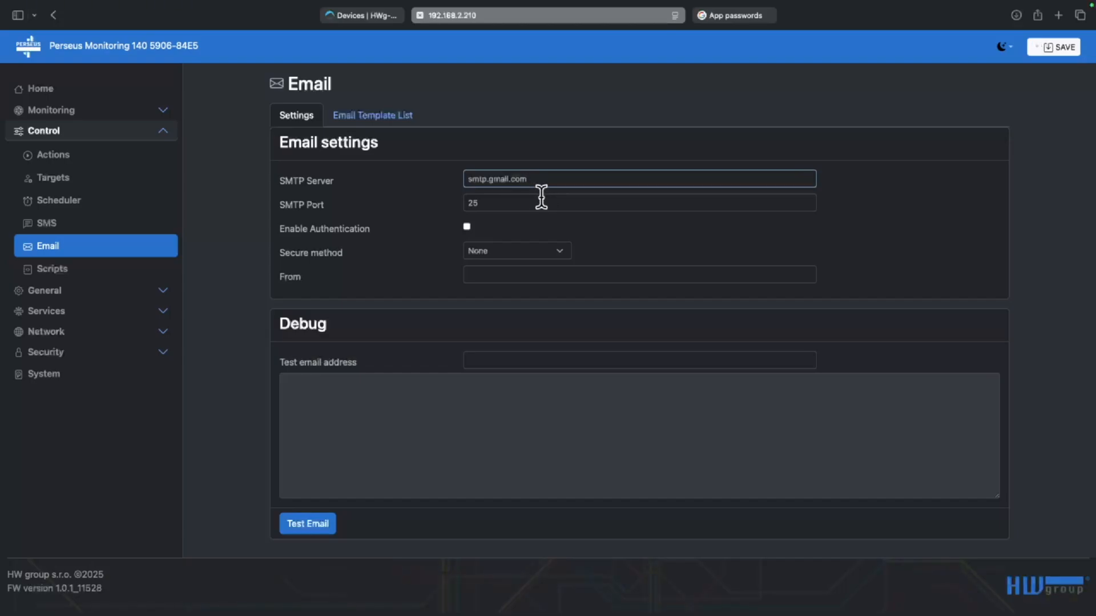
{"action": "left_click", "coordinate": [467, 227]}
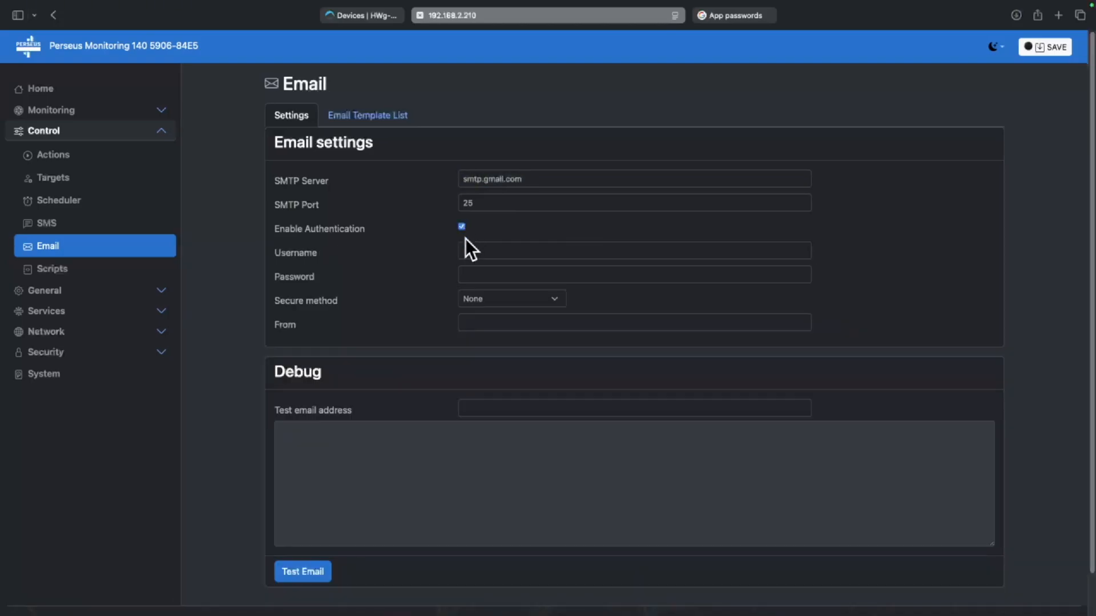
{"action": "left_click", "coordinate": [465, 246]}
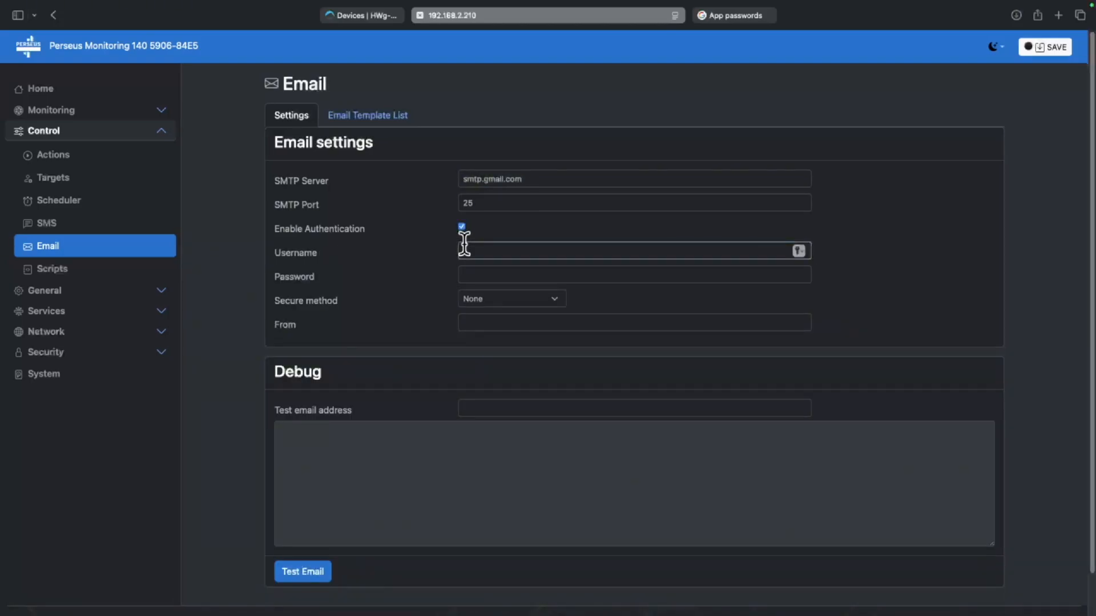
Paste the app password, choose STARTTLS as secure method, and enter the Gmail address as sender
{"action": "left_click", "coordinate": [488, 277]}
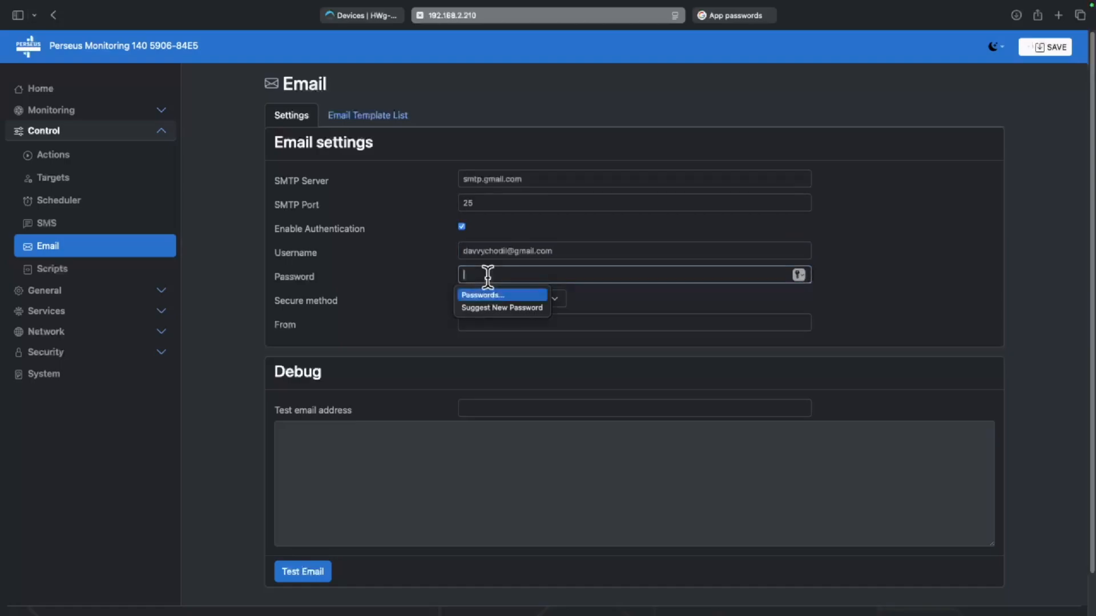
{"action": "key", "text": "super+v"}
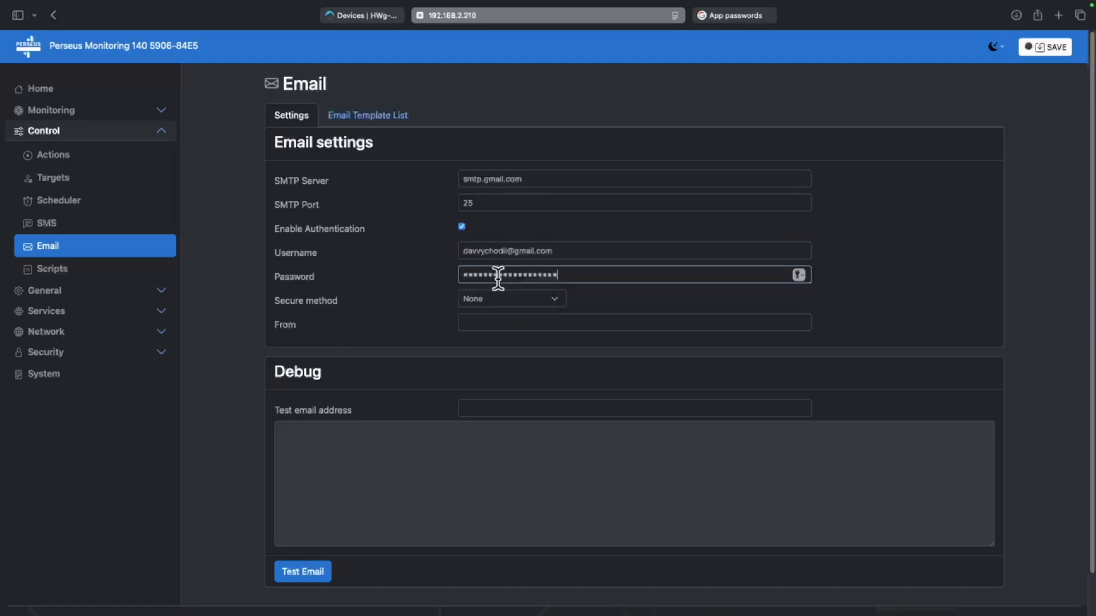
{"action": "left_click", "coordinate": [549, 299]}
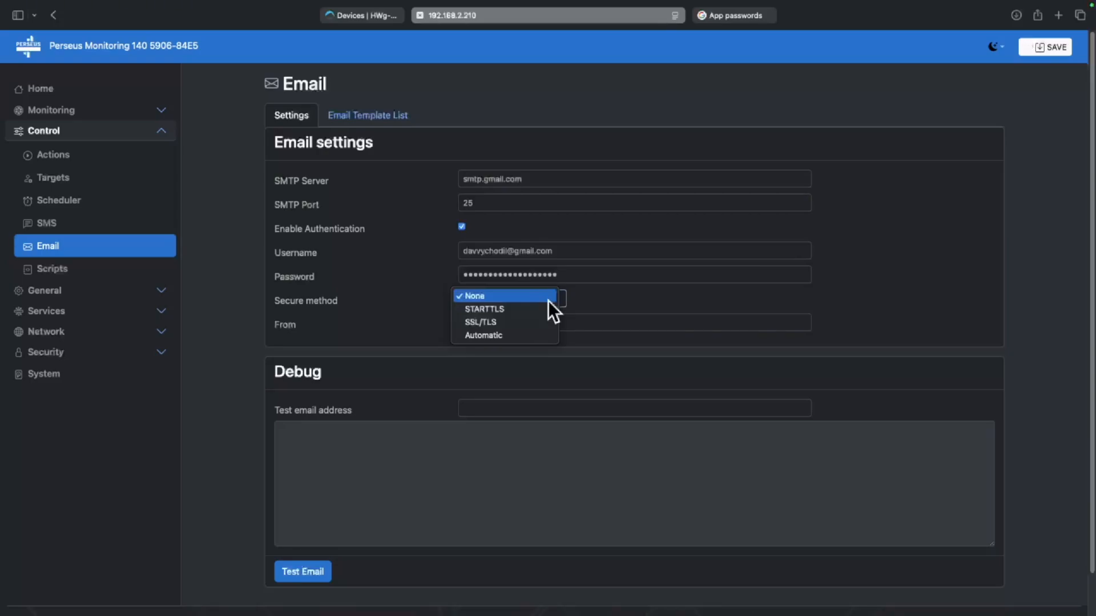
{"action": "left_click", "coordinate": [546, 311]}
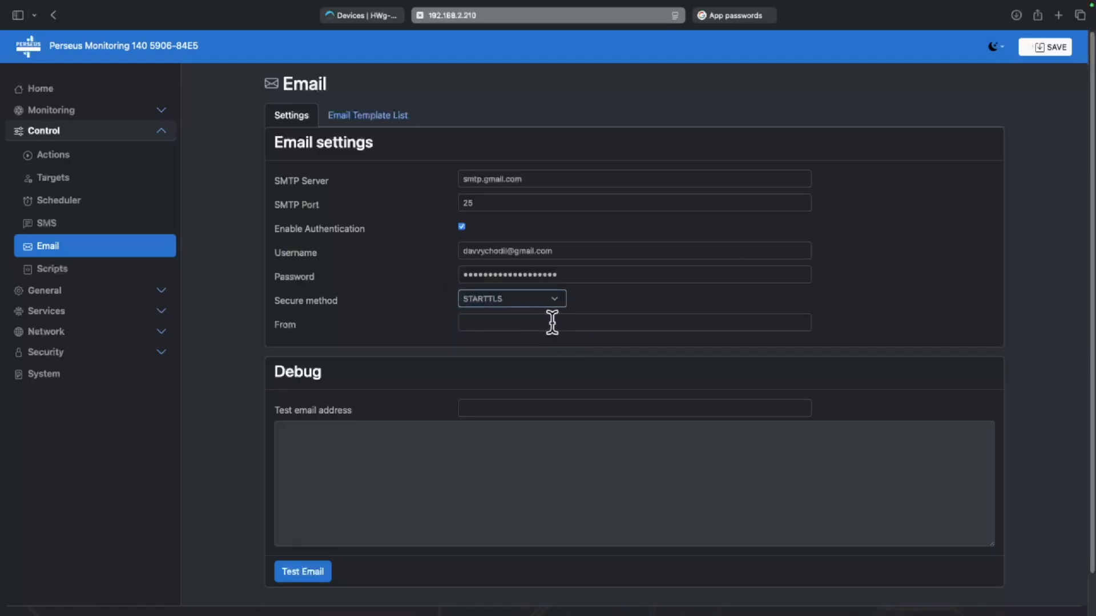
{"action": "left_click", "coordinate": [552, 323]}
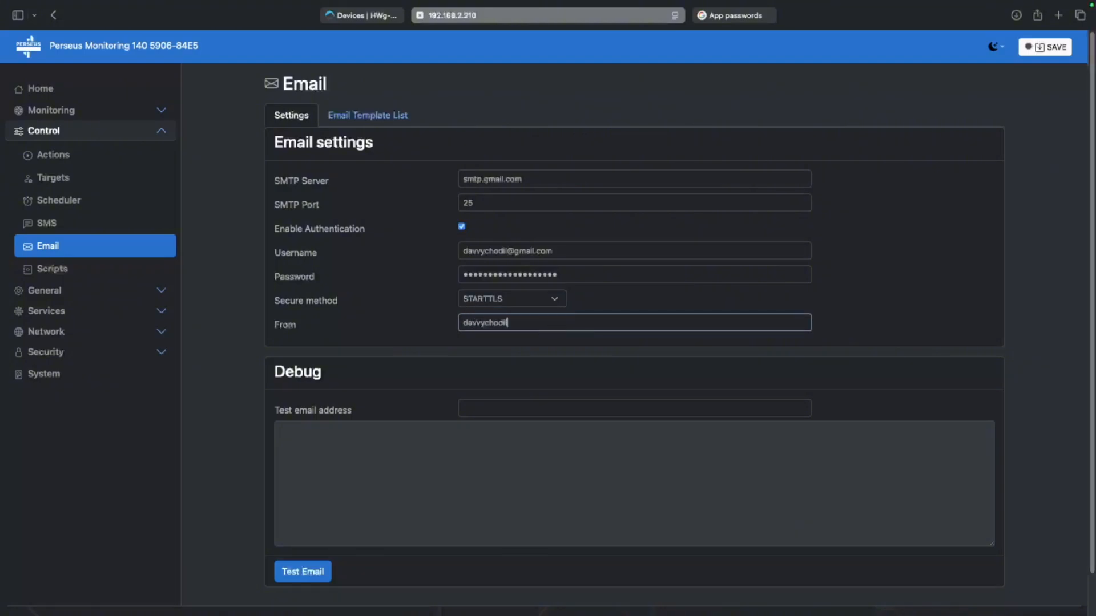
Send a test email to the test recipient's address and decline Safari's password saving
{"action": "left_click", "coordinate": [522, 401]}
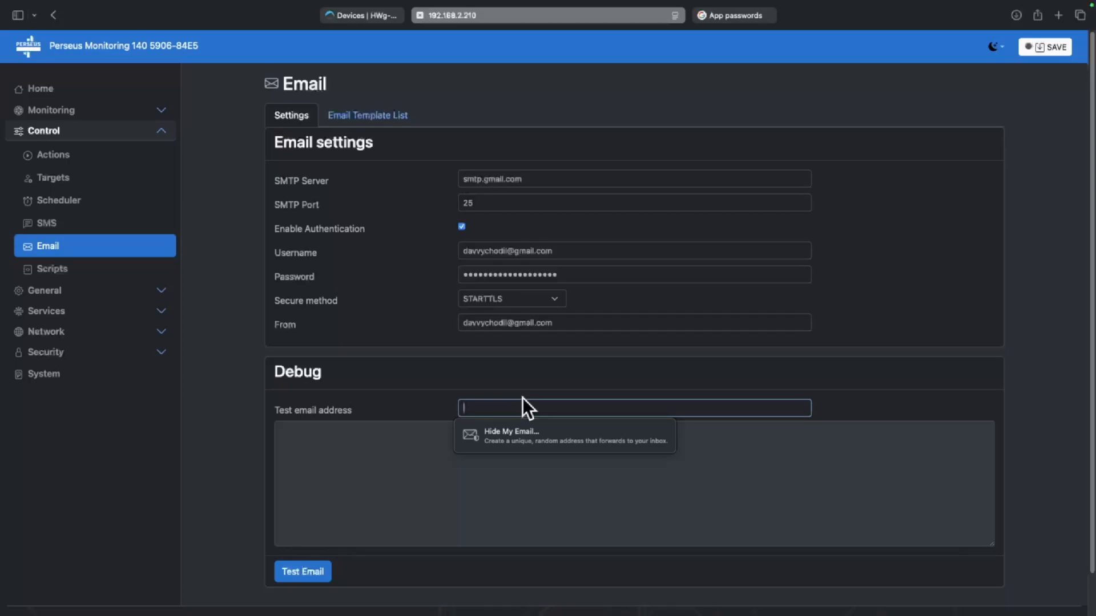
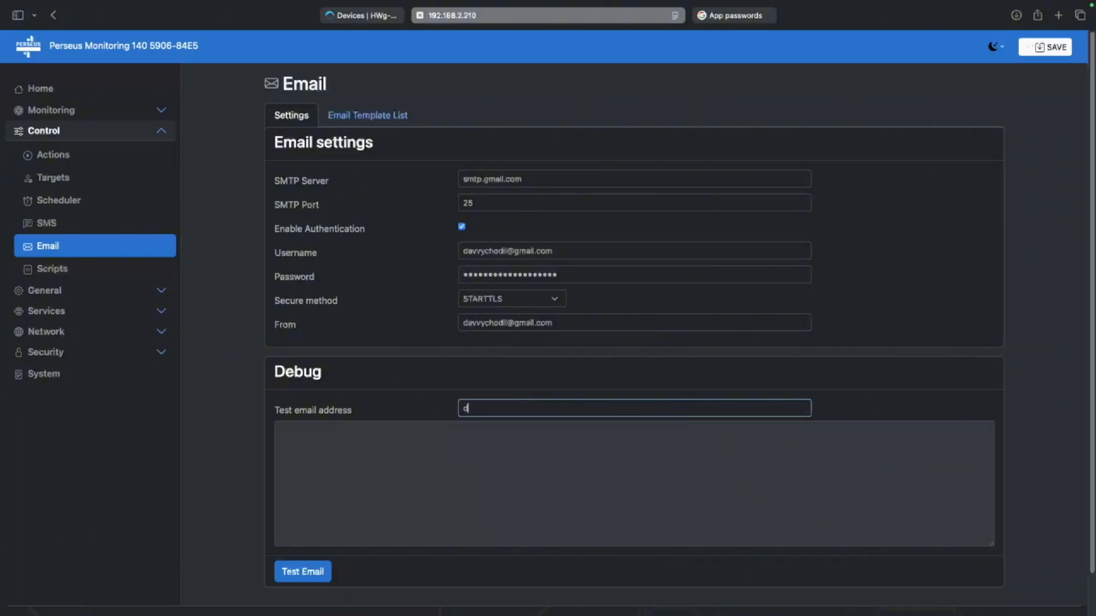
{"action": "left_click", "coordinate": [506, 447]}
{"action": "left_click", "coordinate": [292, 574]}
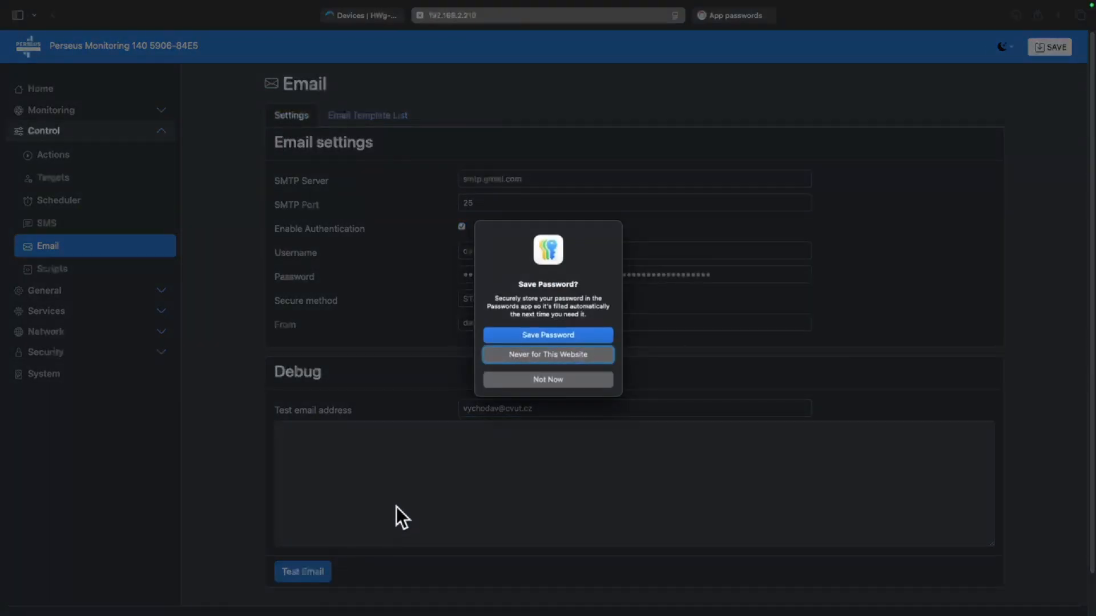
{"action": "left_click", "coordinate": [567, 377]}
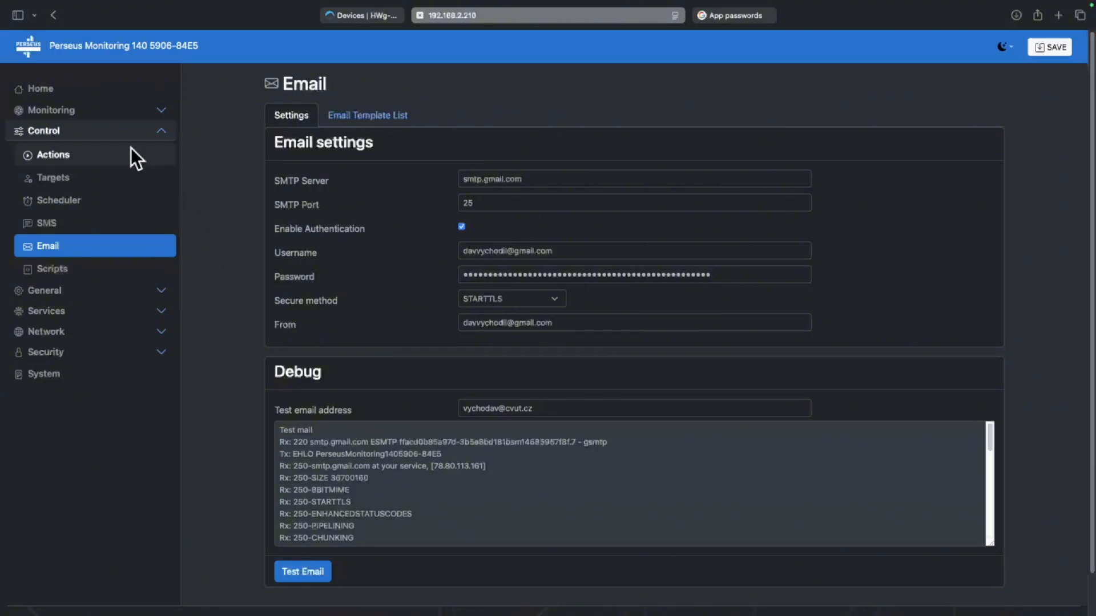
Create a new target with the contact's name, e-mail address and phone number, and save it
{"action": "left_click", "coordinate": [57, 179]}
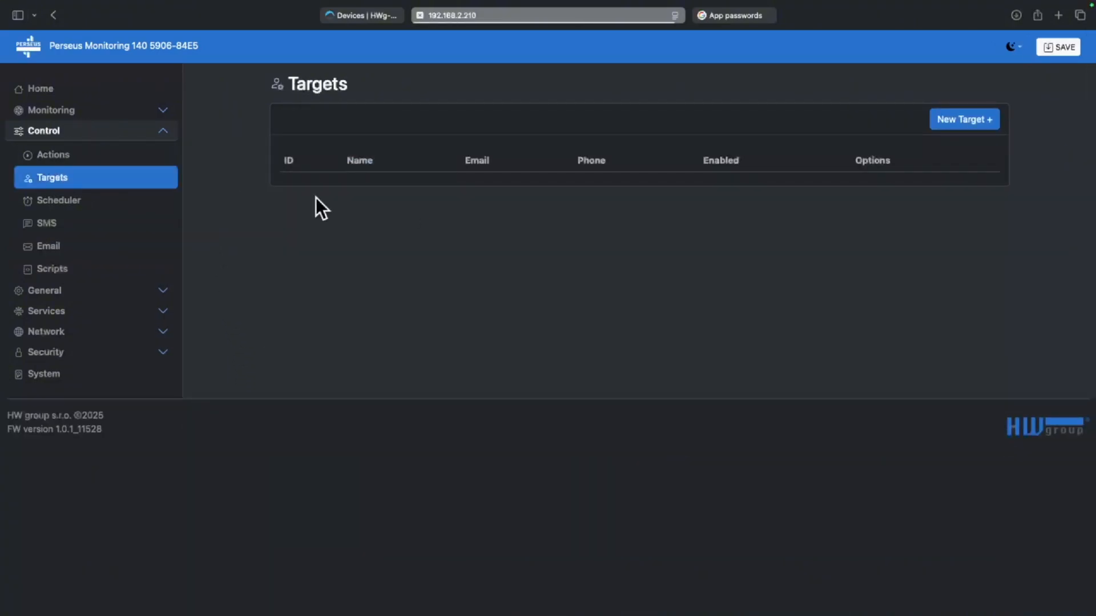
{"action": "left_click", "coordinate": [969, 118]}
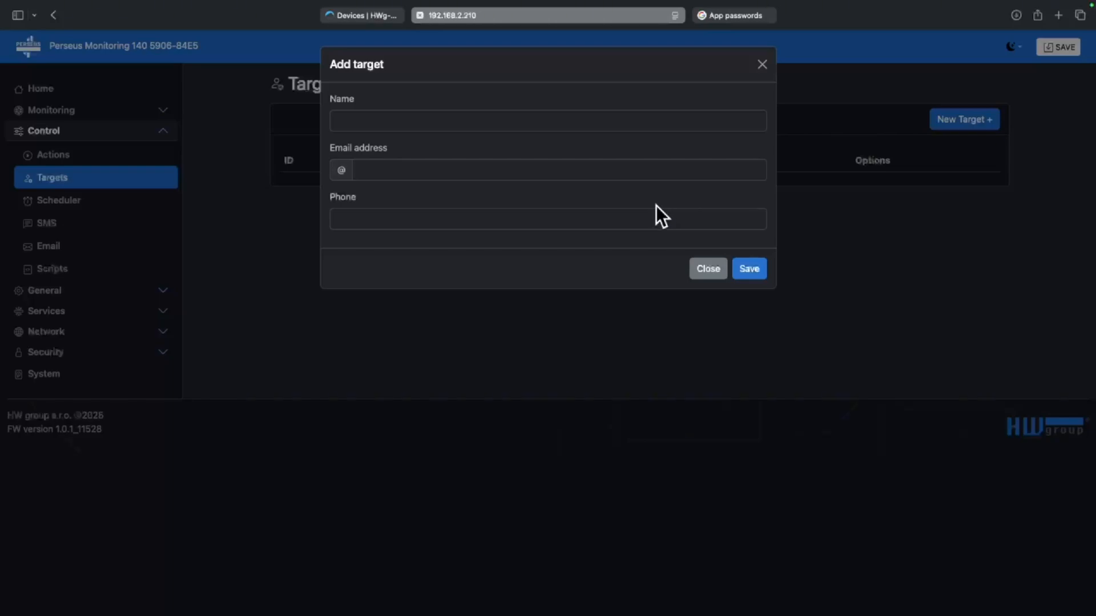
{"action": "left_click", "coordinate": [598, 114]}
{"action": "type", "text": "David"}
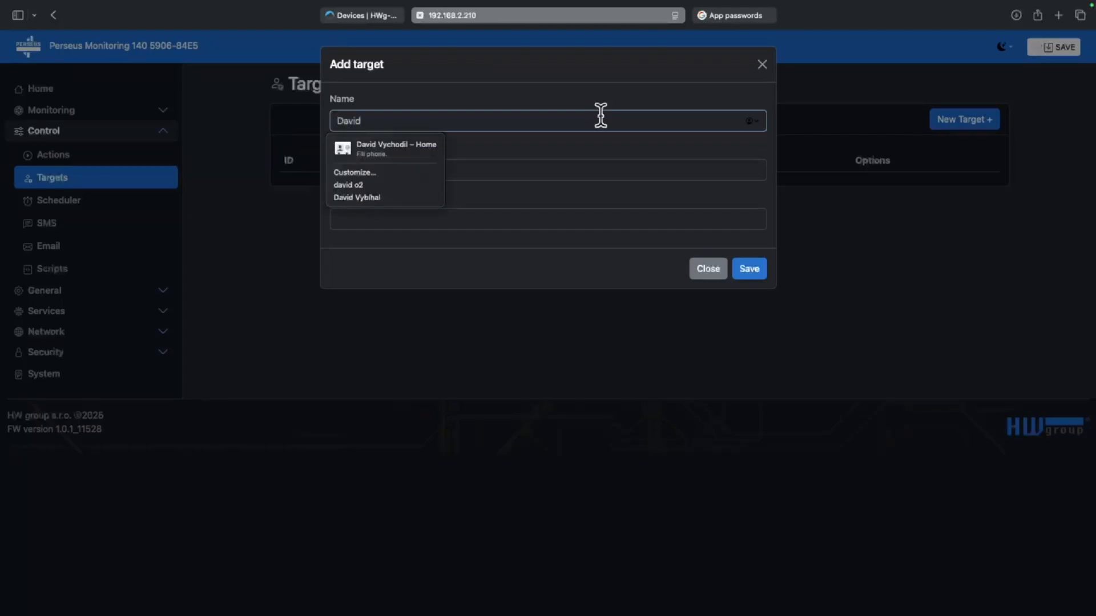
{"action": "left_click", "coordinate": [528, 170]}
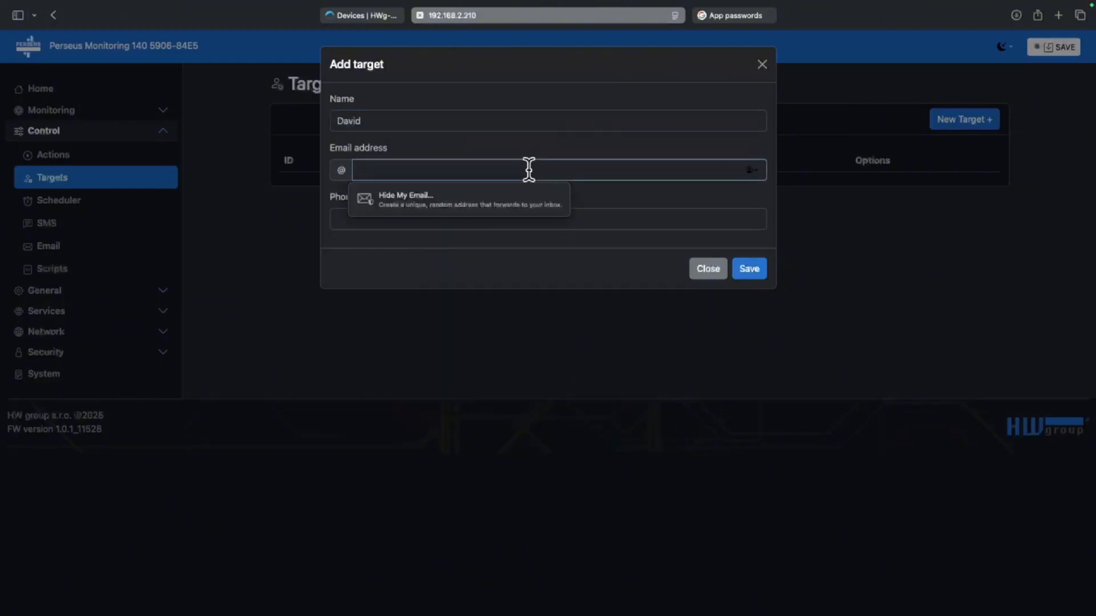
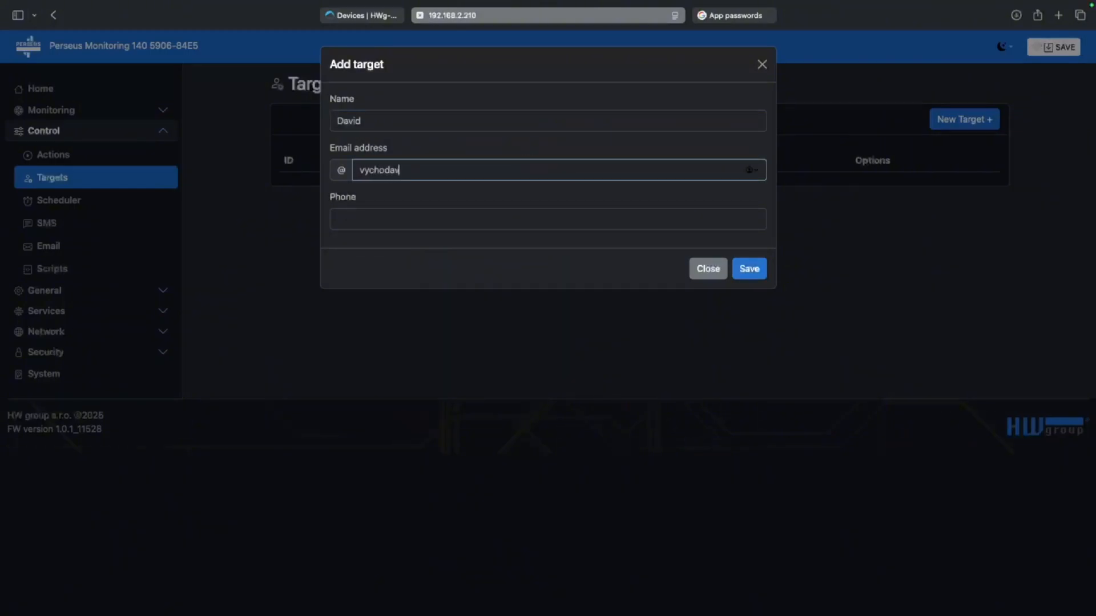
{"action": "left_click", "coordinate": [440, 213]}
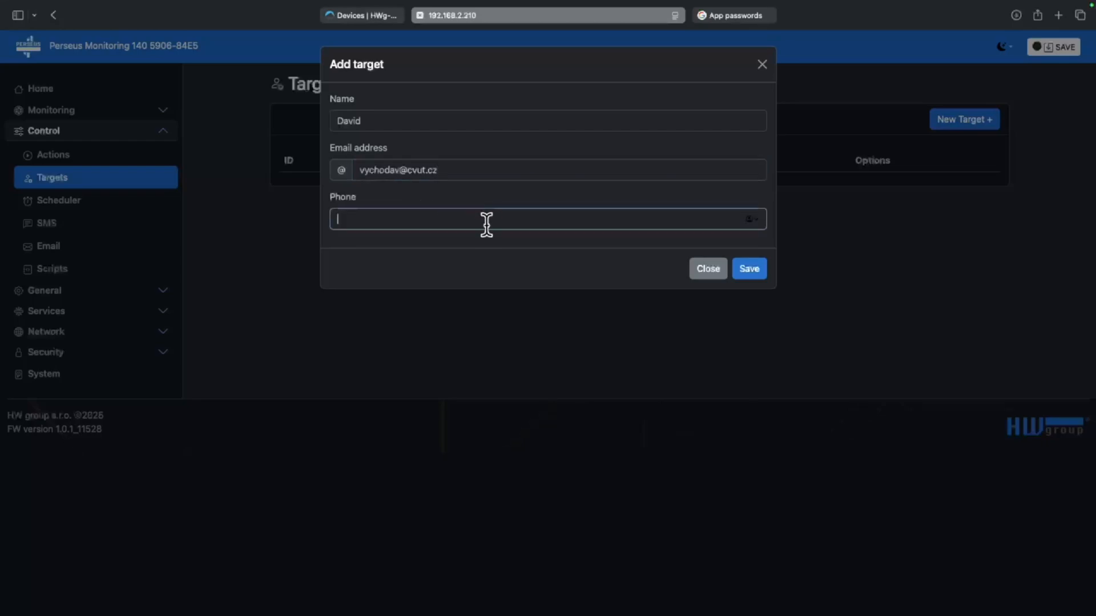
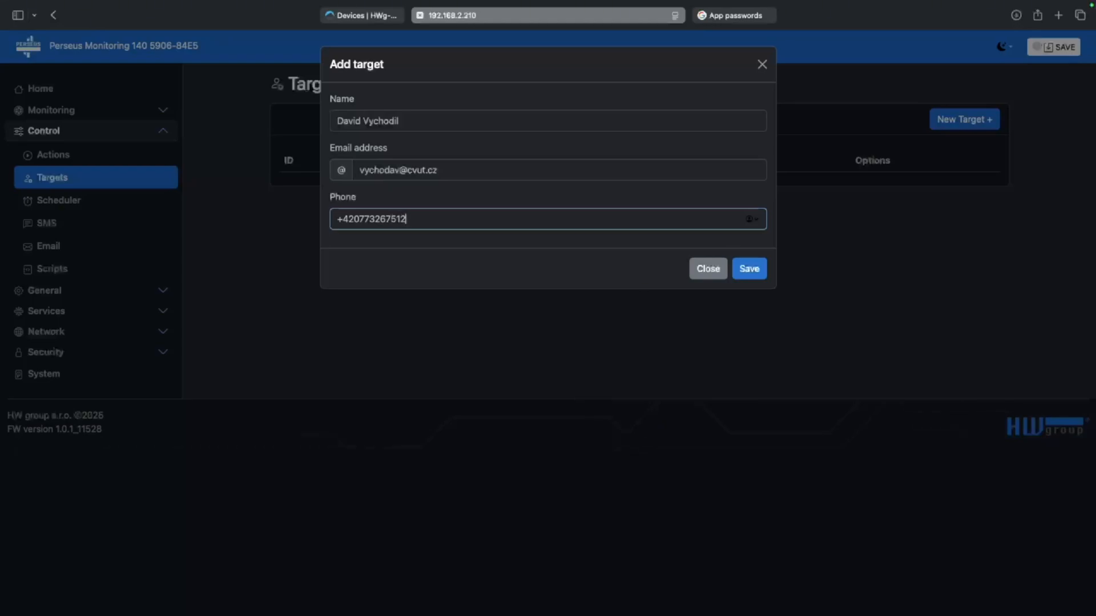
{"action": "left_click", "coordinate": [748, 266]}
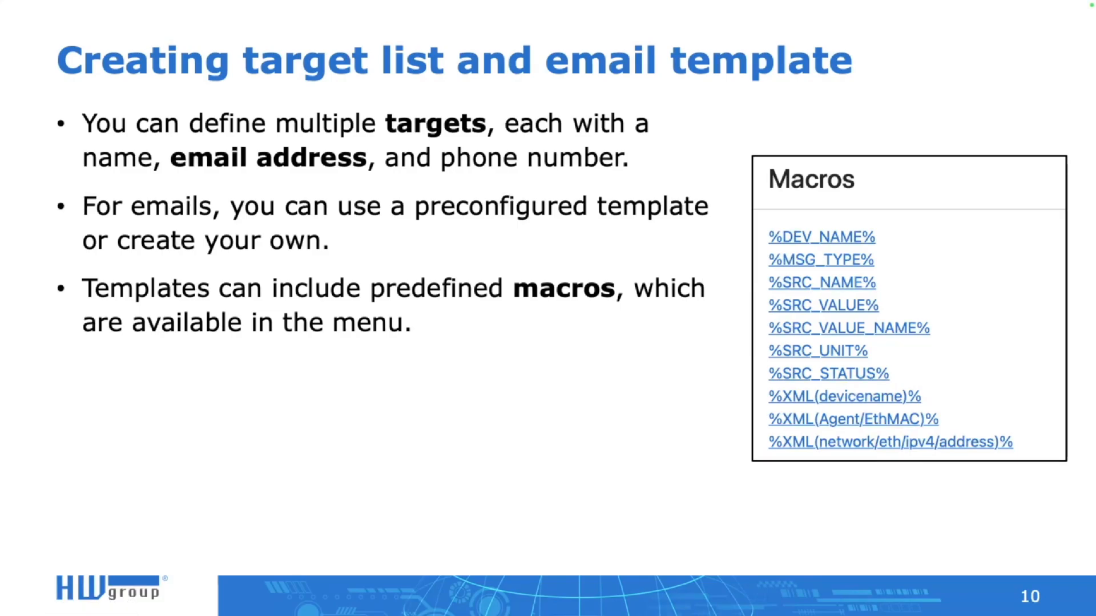
Advance the slideshow from slide 10 to slide 11, 'Condition creating'
{"action": "key", "text": "Right"}
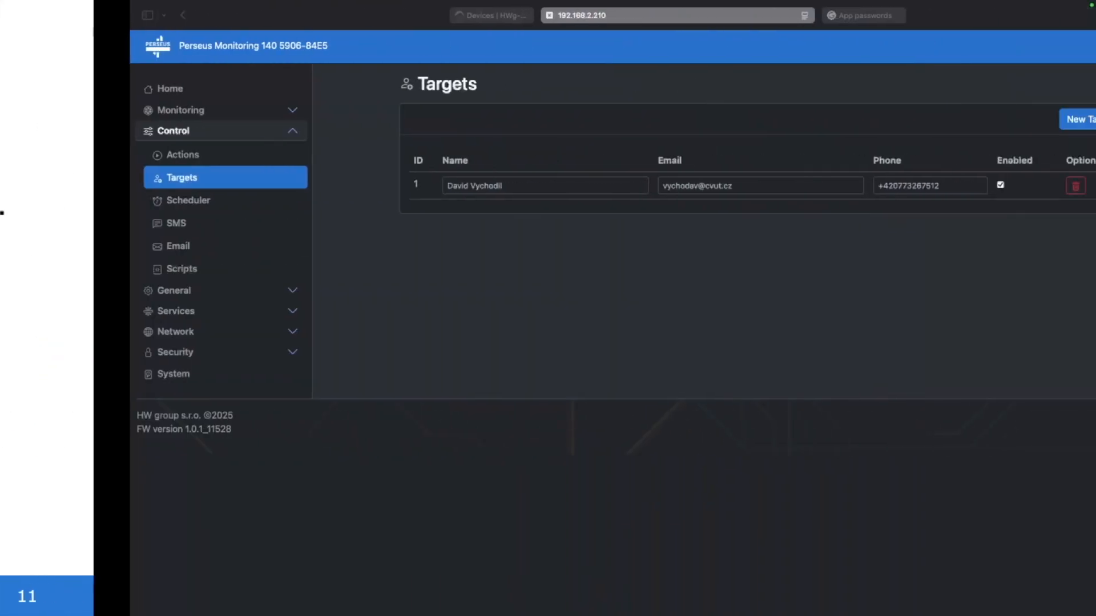
Add a new condition to the 1.Temp variable of the Temp 1-Wire meter
{"action": "left_click", "coordinate": [150, 110]}
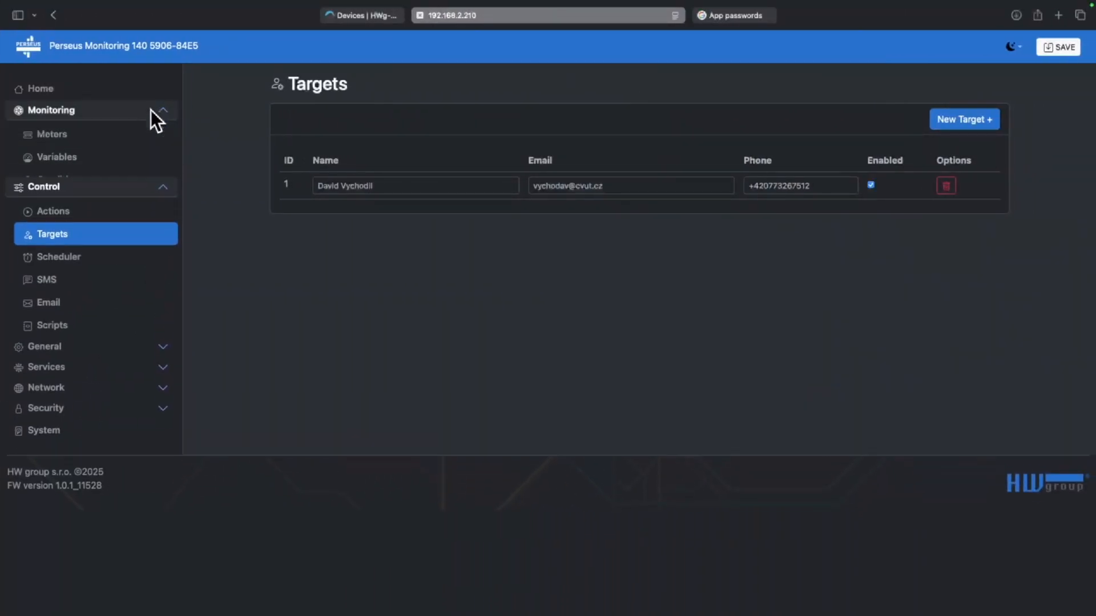
{"action": "left_click", "coordinate": [111, 134]}
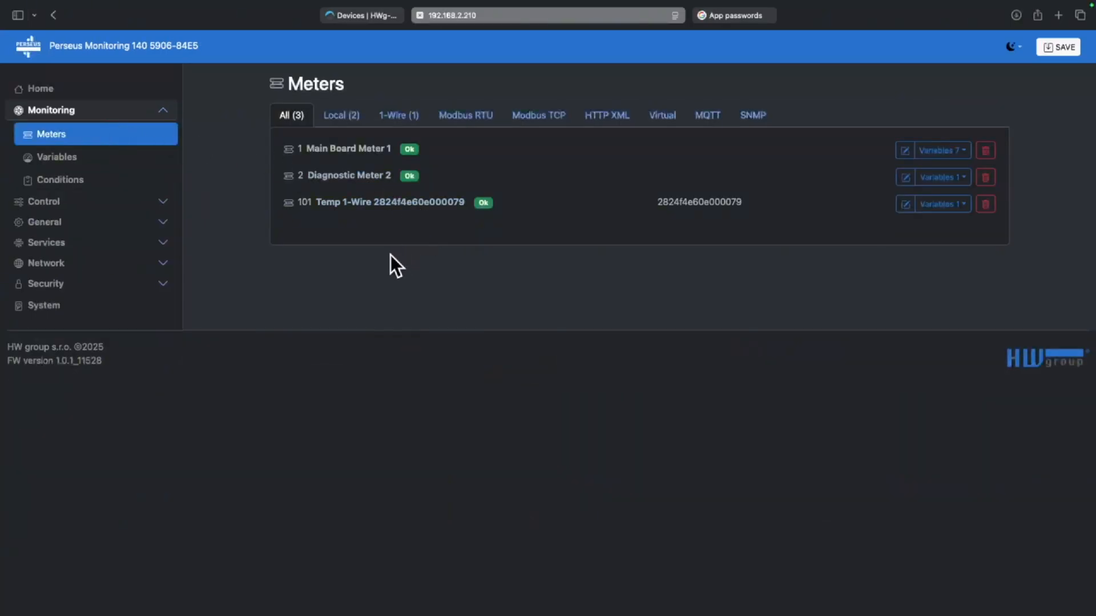
{"action": "left_click", "coordinate": [394, 200]}
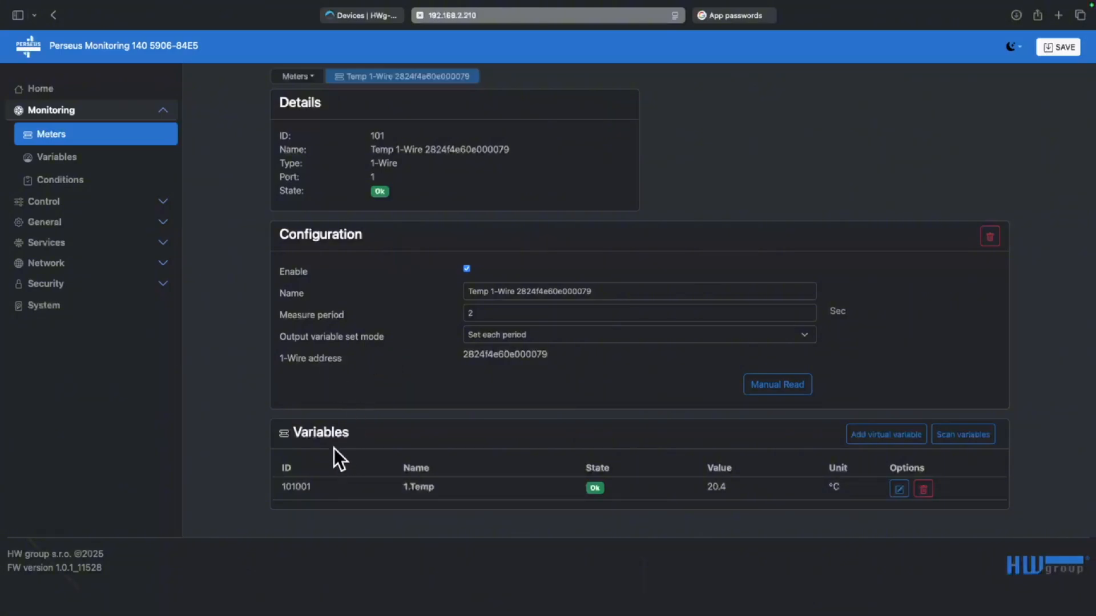
{"action": "left_click", "coordinate": [430, 490]}
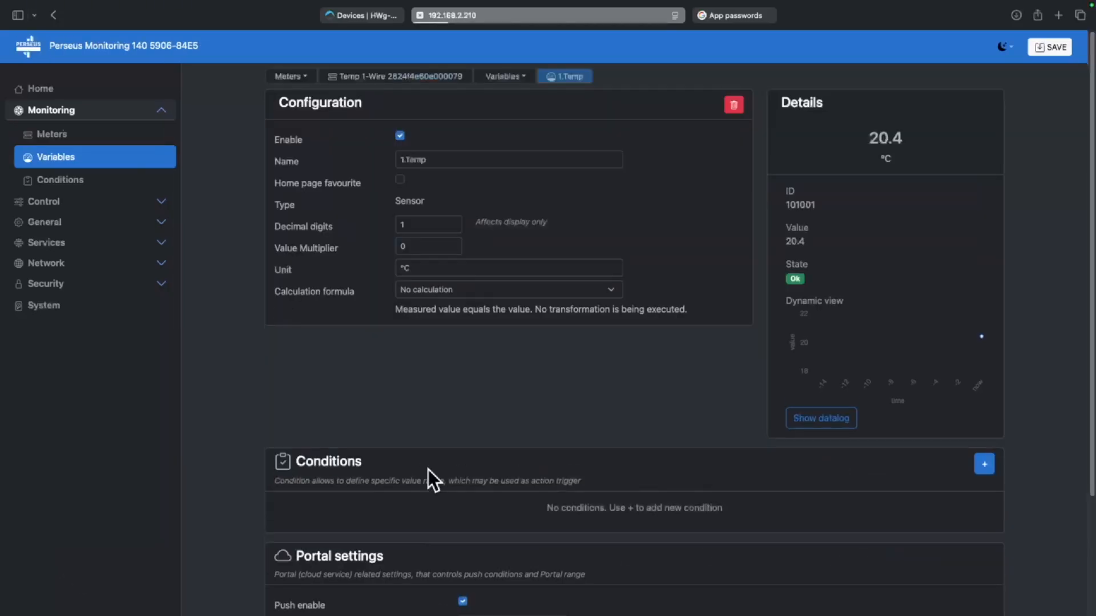
{"action": "scroll", "coordinate": [416, 448], "scroll_direction": "down", "scroll_amount": 3}
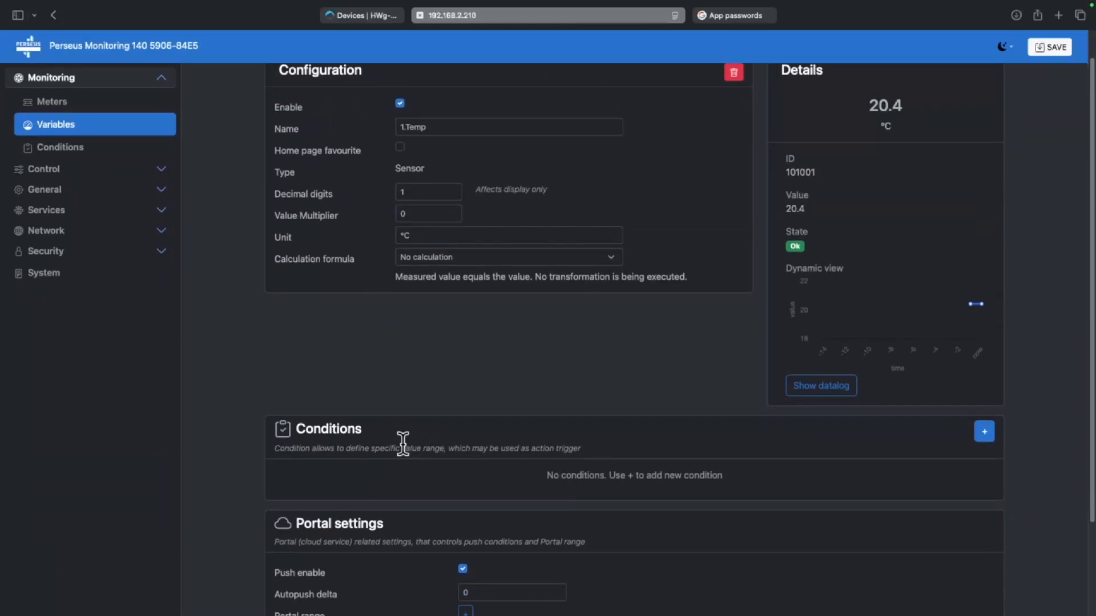
{"action": "left_click", "coordinate": [979, 434]}
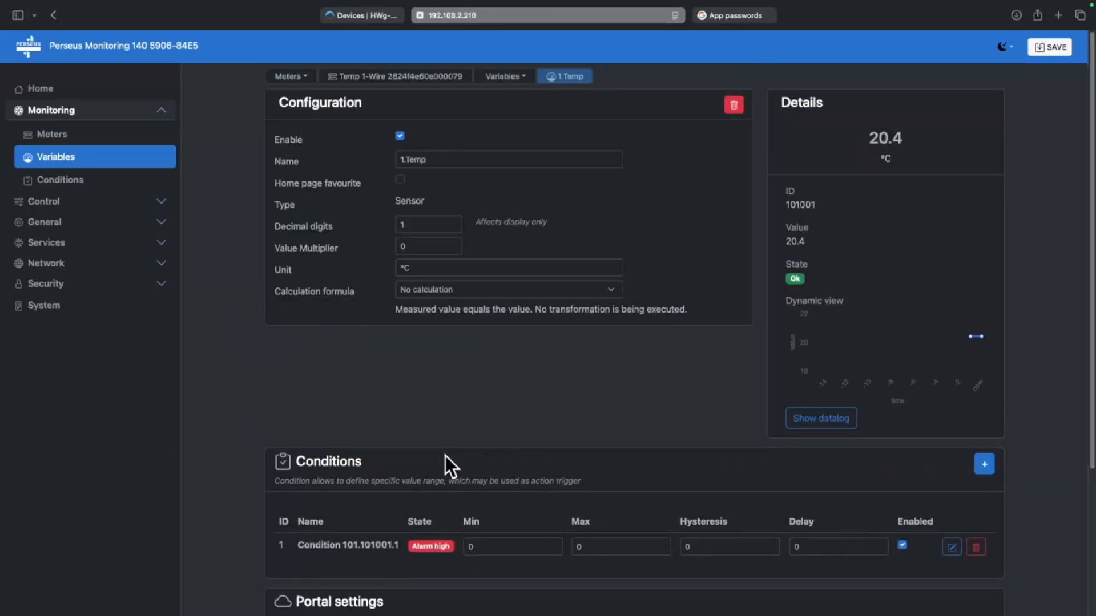
Rename the new condition to 'Temperature alert condition'
{"action": "left_click", "coordinate": [358, 543]}
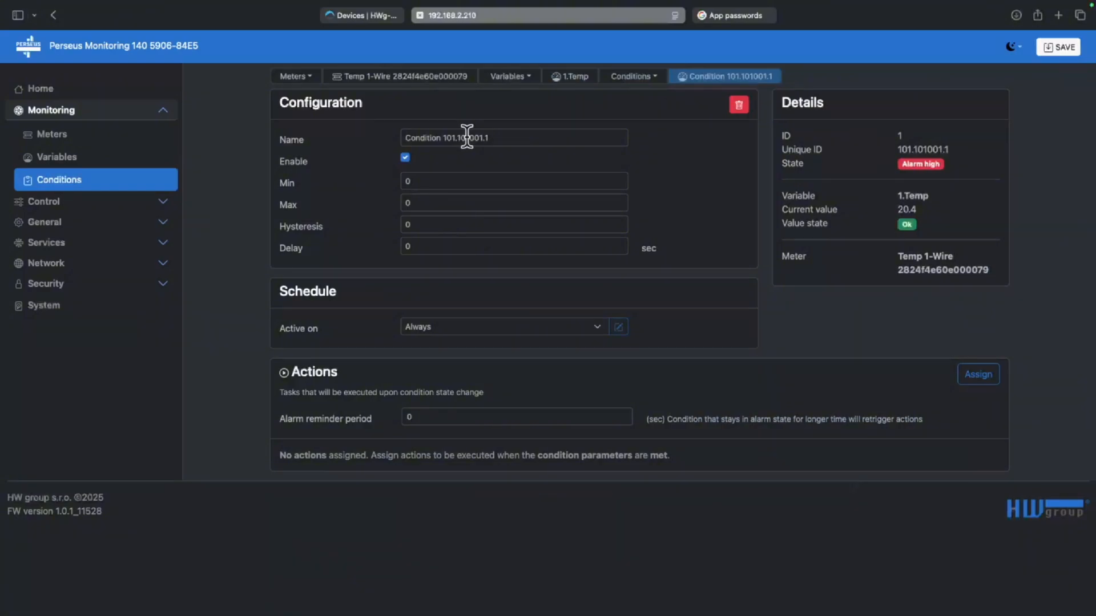
{"action": "left_click_drag", "start_coordinate": [506, 136], "coordinate": [400, 140]}
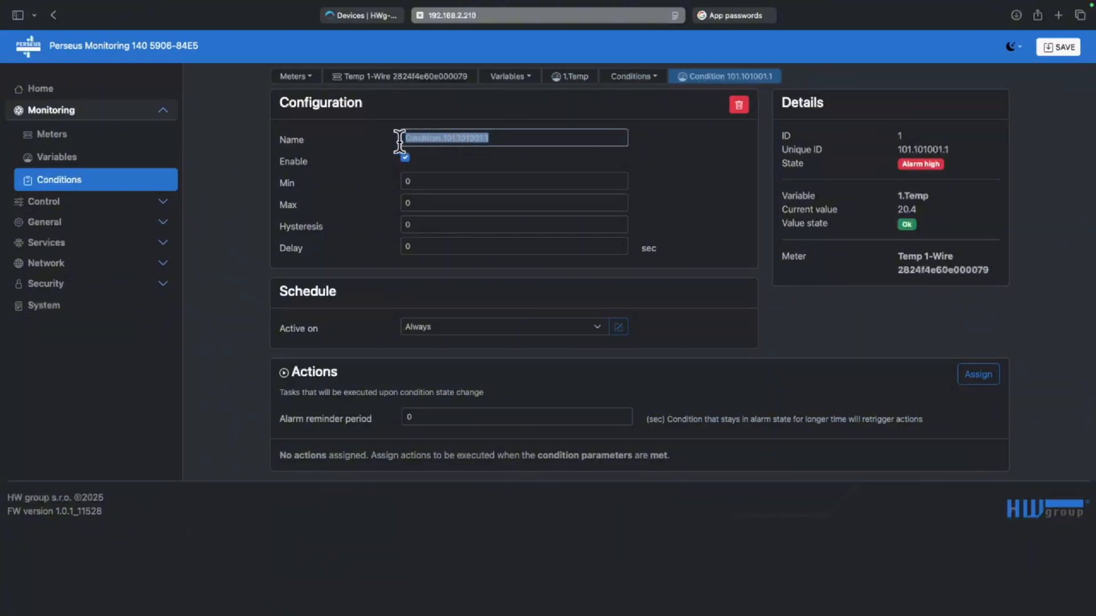
{"action": "type", "text": "Temper"}
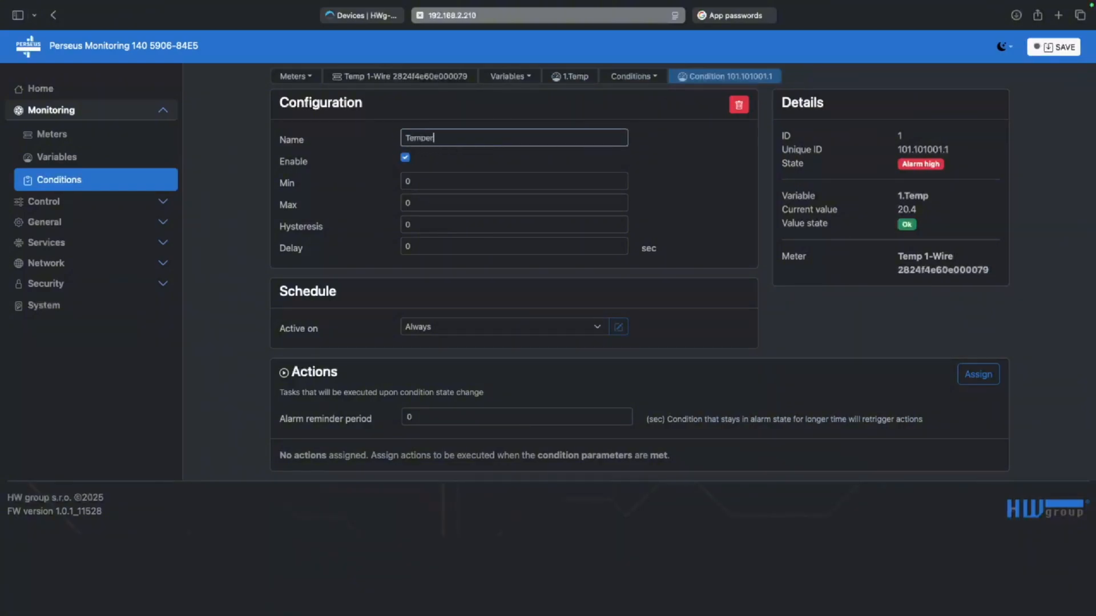
{"action": "type", "text": "ature alert condition"}
Set the condition's Min to 10, Max to 25 and Hysteresis to 1, then save
{"action": "left_click", "coordinate": [419, 181]}
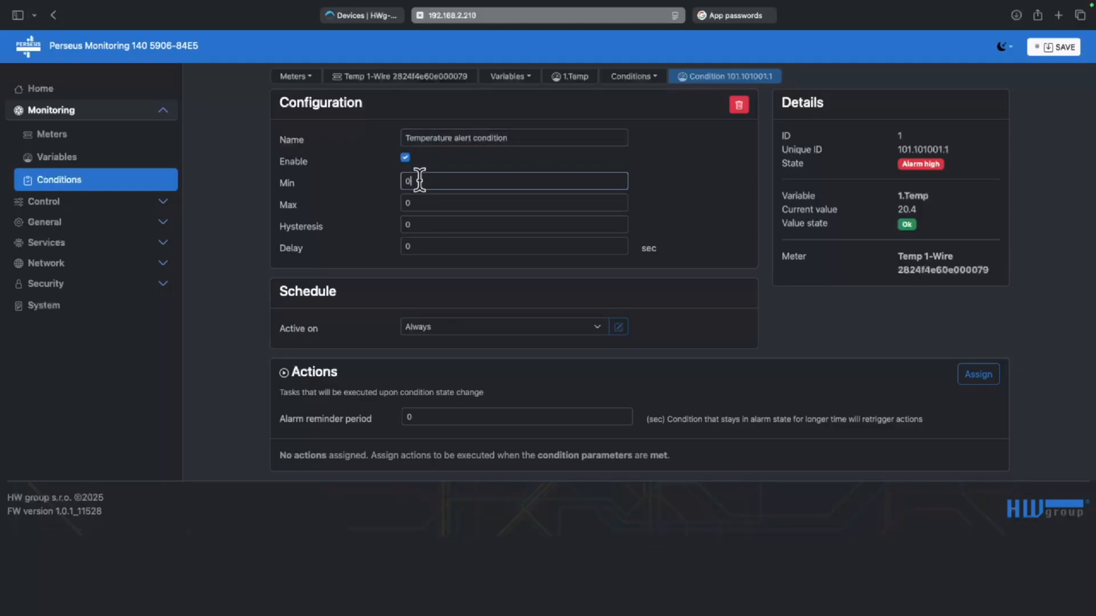
{"action": "key", "text": "BackSpace"}
{"action": "type", "text": "10"}
{"action": "key", "text": "Tab"}
{"action": "type", "text": "25"}
{"action": "key", "text": "Tab"}
{"action": "type", "text": "1"}
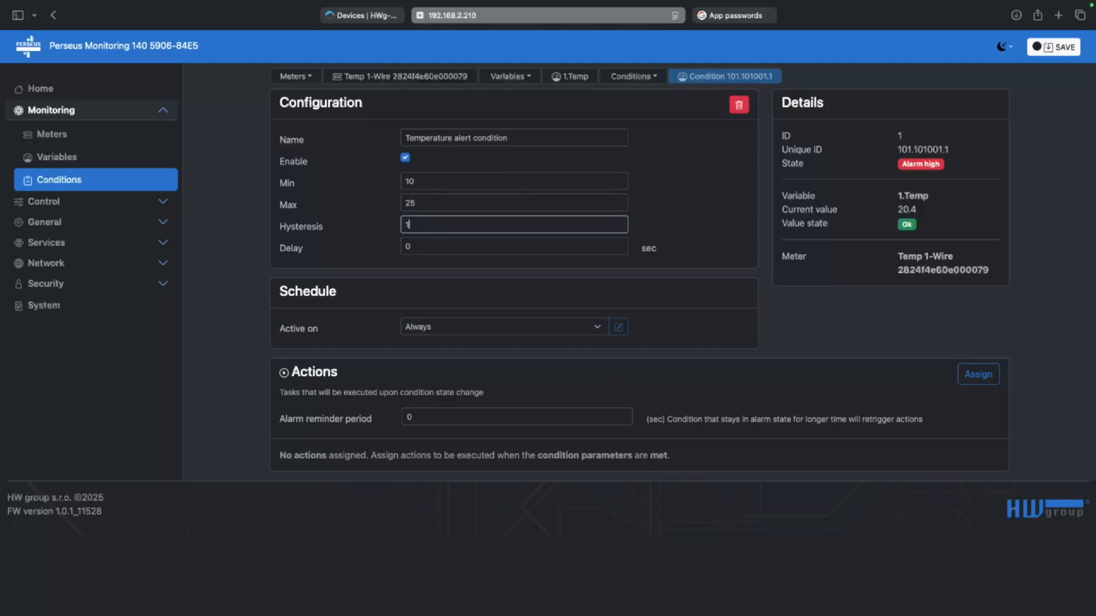
{"action": "left_click", "coordinate": [416, 282]}
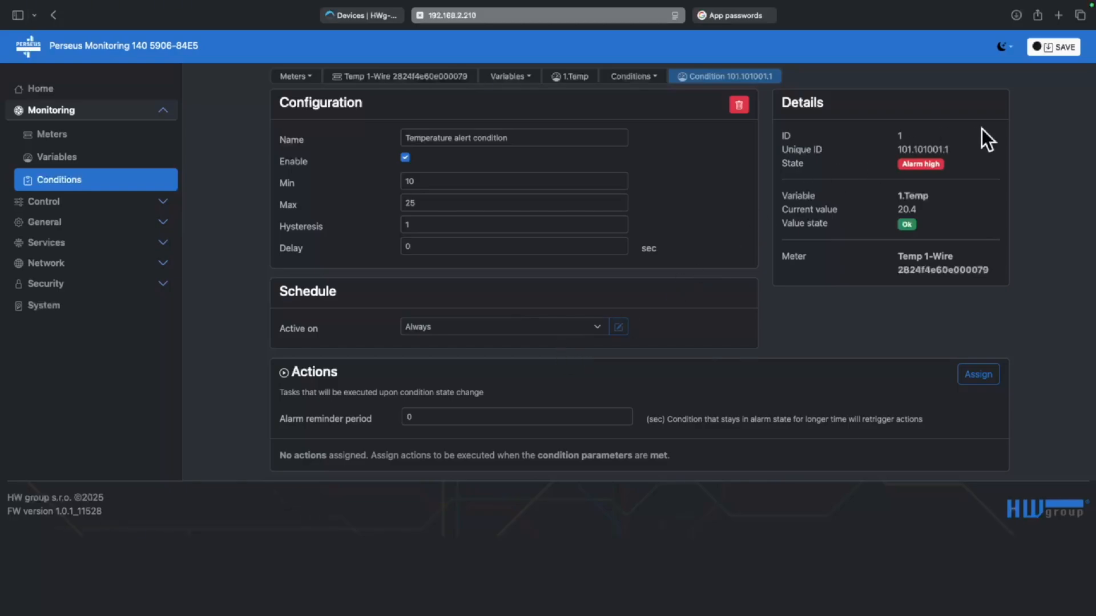
{"action": "left_click", "coordinate": [1075, 47]}
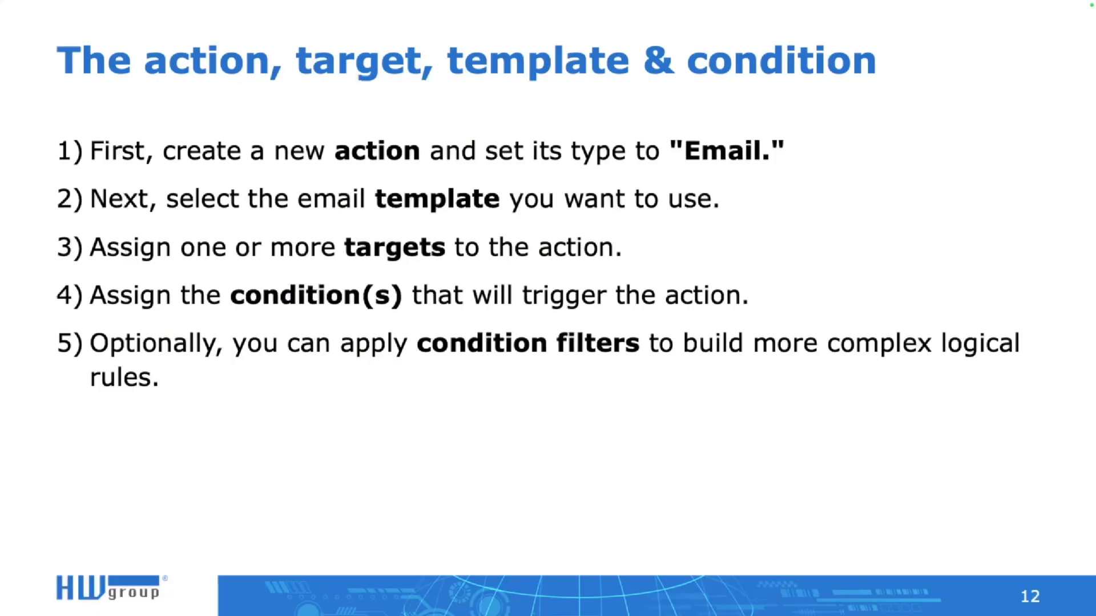
Start a new action of type Email named 'Email alert SMTP' under Control > Actions
{"action": "key", "text": "ctrl+Right"}
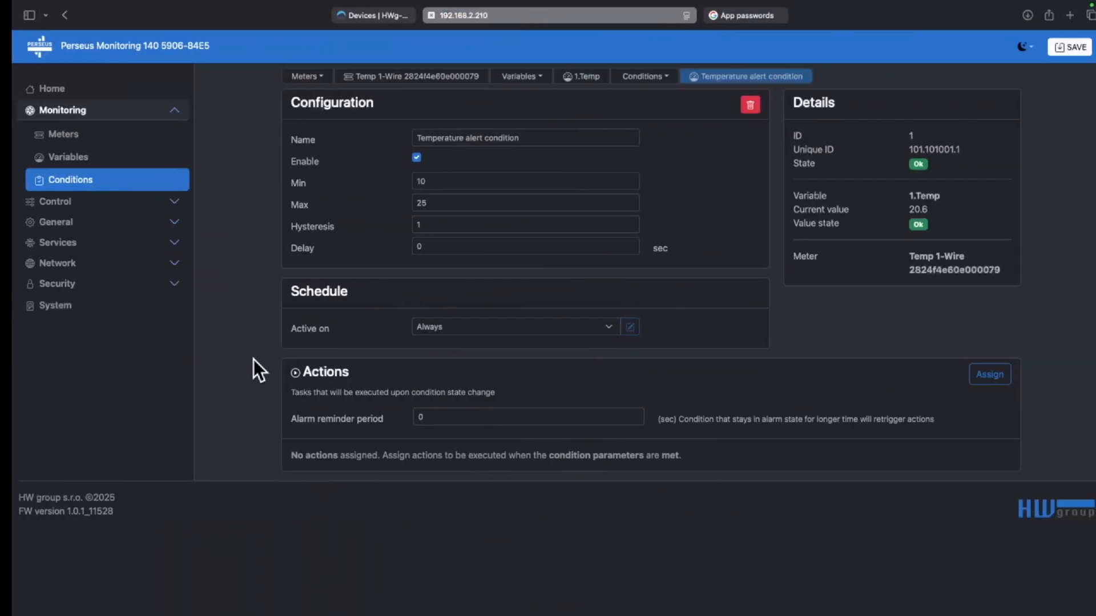
{"action": "left_click", "coordinate": [129, 196]}
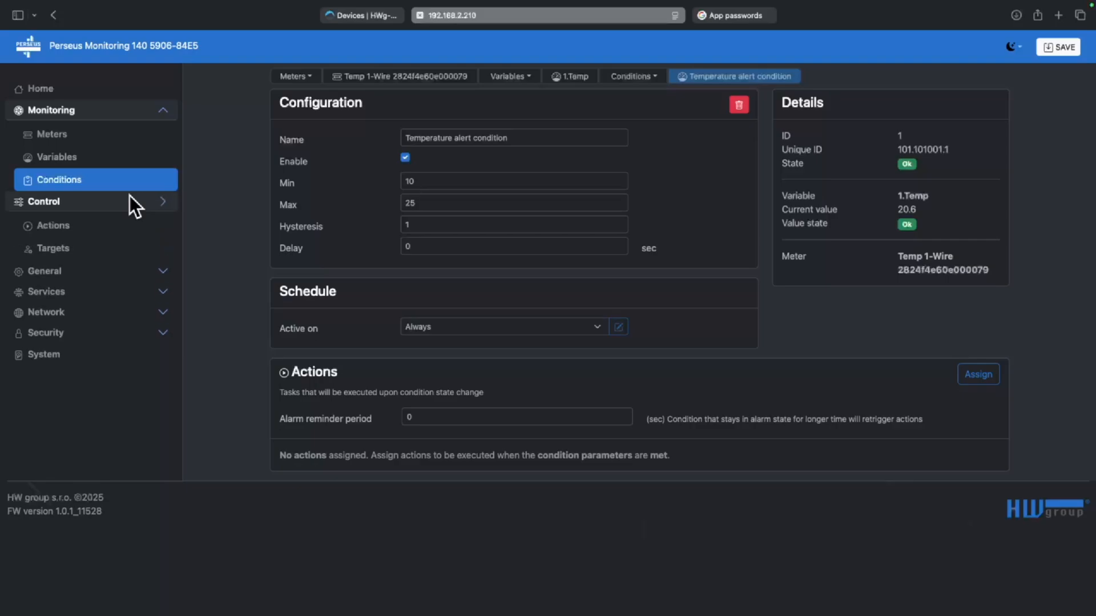
{"action": "left_click", "coordinate": [125, 223]}
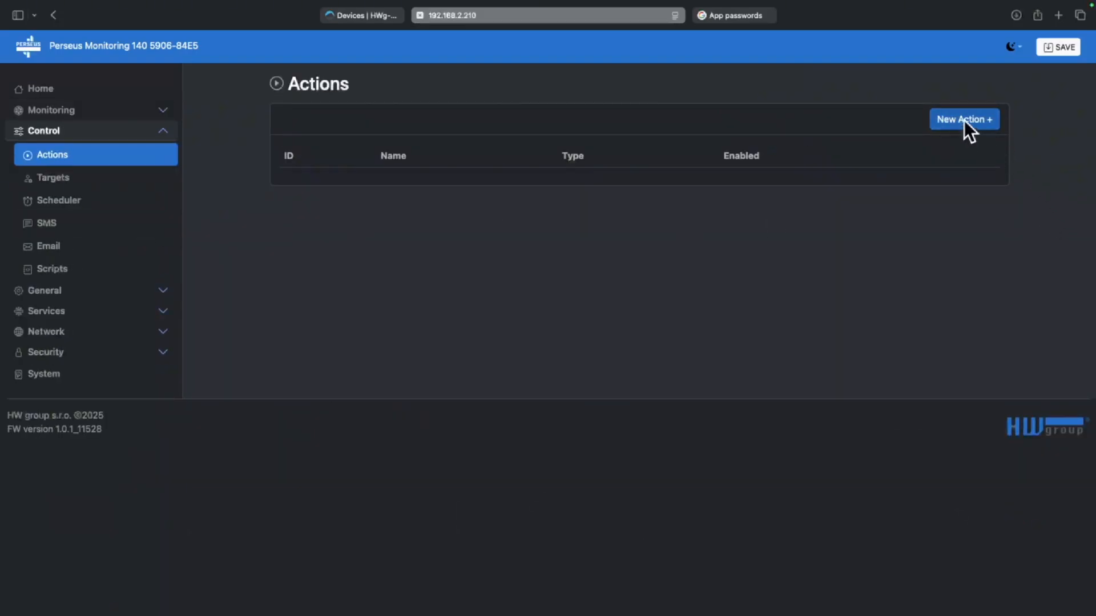
{"action": "left_click", "coordinate": [967, 127]}
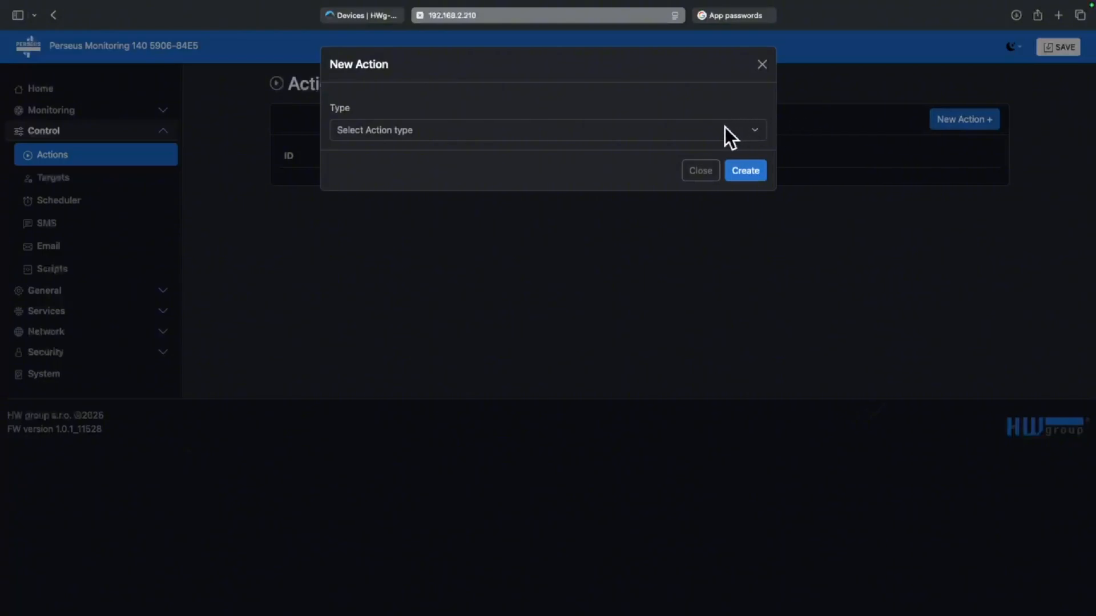
{"action": "left_click", "coordinate": [620, 129]}
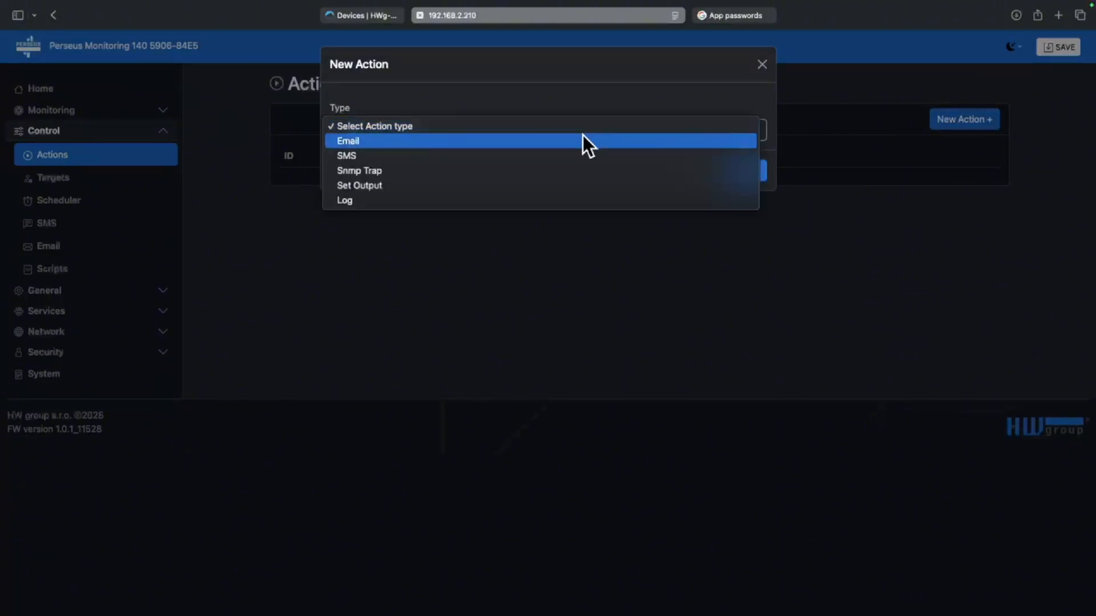
{"action": "left_click", "coordinate": [583, 141]}
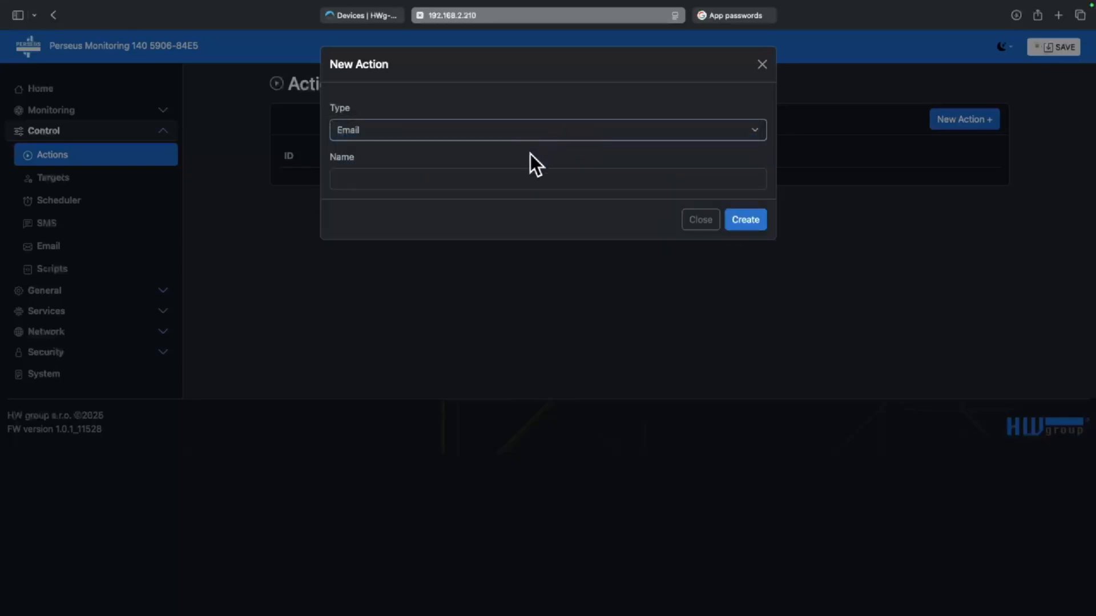
{"action": "left_click", "coordinate": [517, 173]}
{"action": "type", "text": "Email al"}
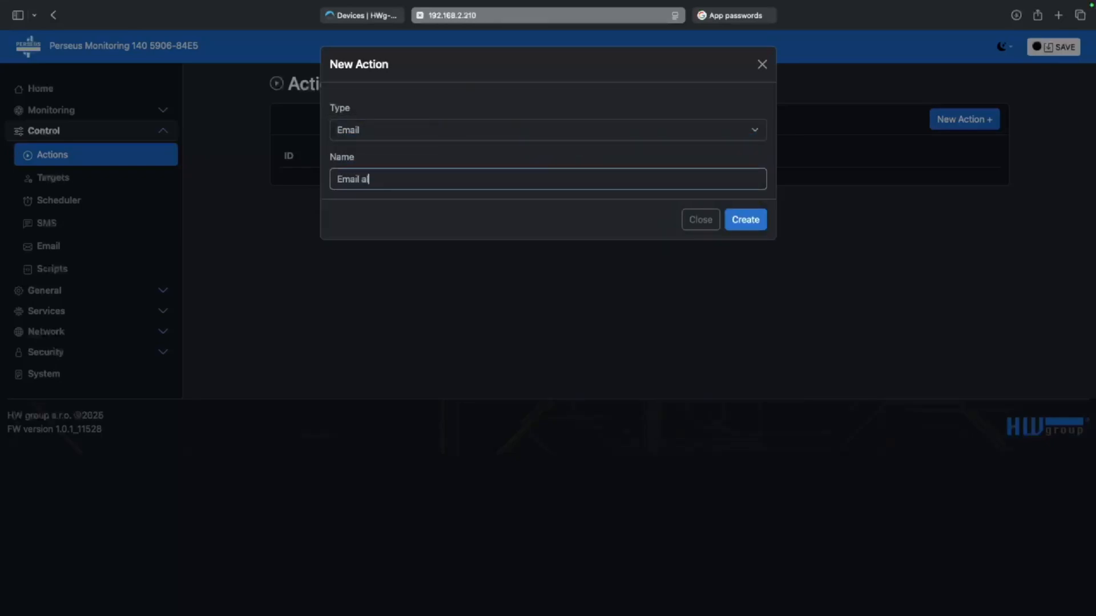
{"action": "type", "text": "ert SMTP"}
Create the 'Email alert SMTP' action using Email Template 1 and assign the saved contact as target
{"action": "left_click", "coordinate": [755, 222]}
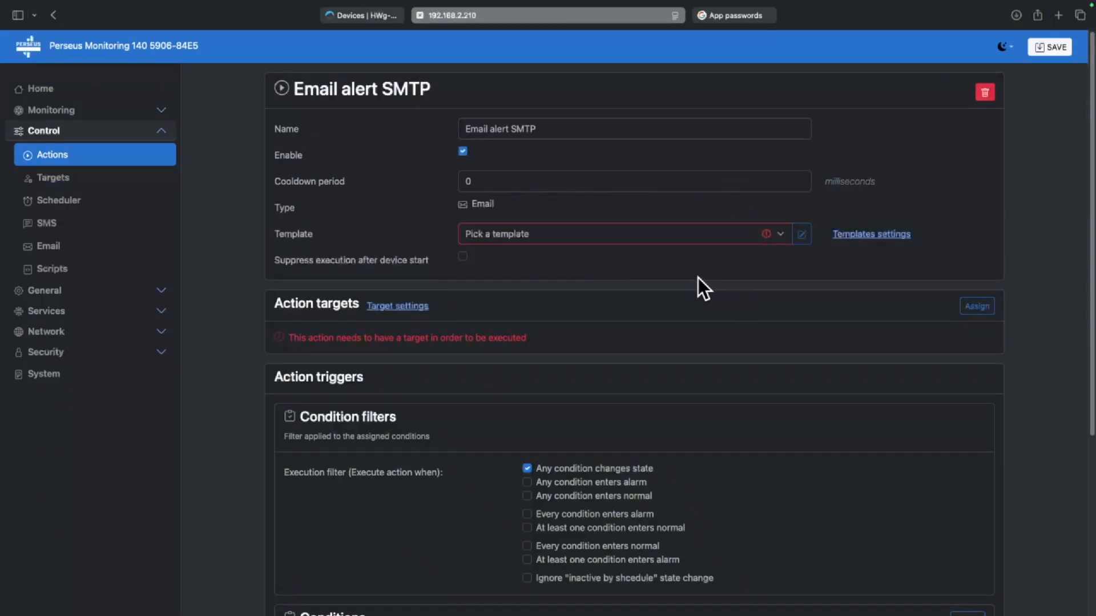
{"action": "left_click", "coordinate": [710, 231]}
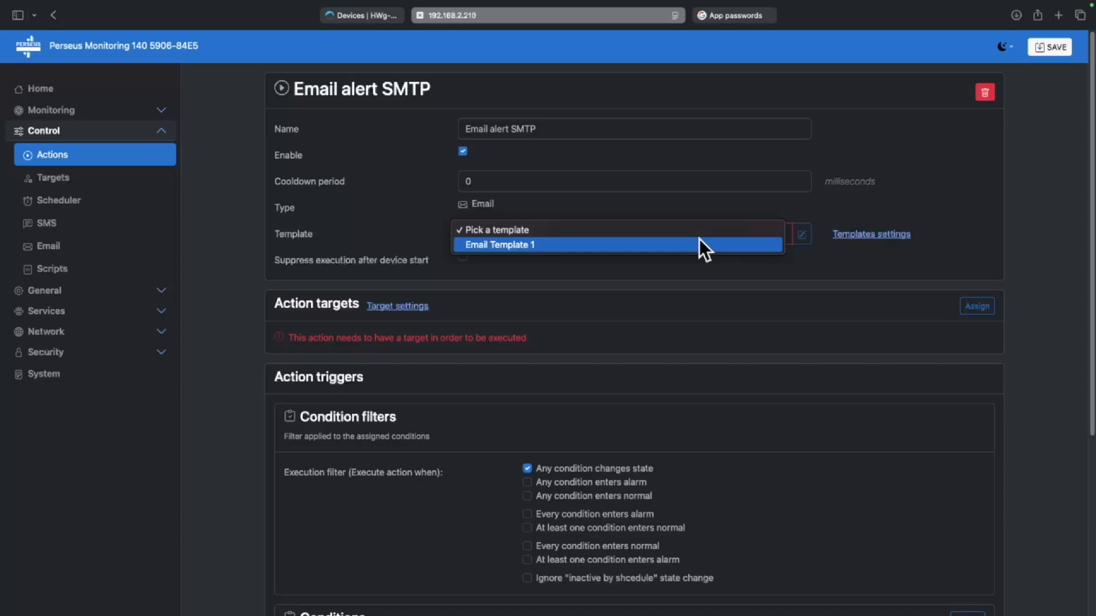
{"action": "left_click", "coordinate": [700, 240]}
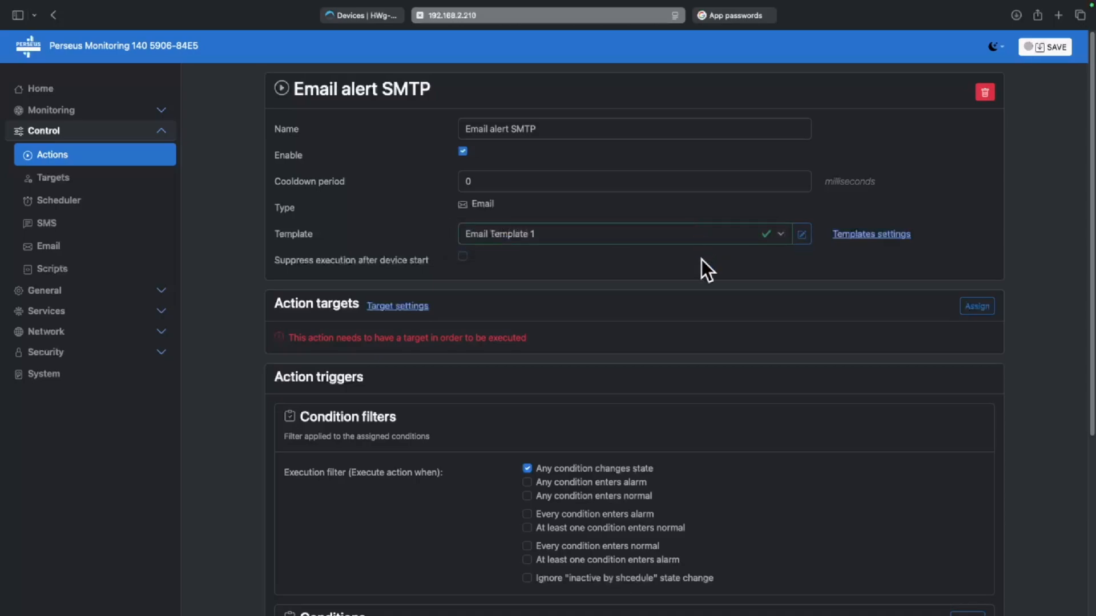
{"action": "scroll", "coordinate": [701, 260], "scroll_direction": "down", "scroll_amount": 1}
{"action": "left_click", "coordinate": [977, 301]}
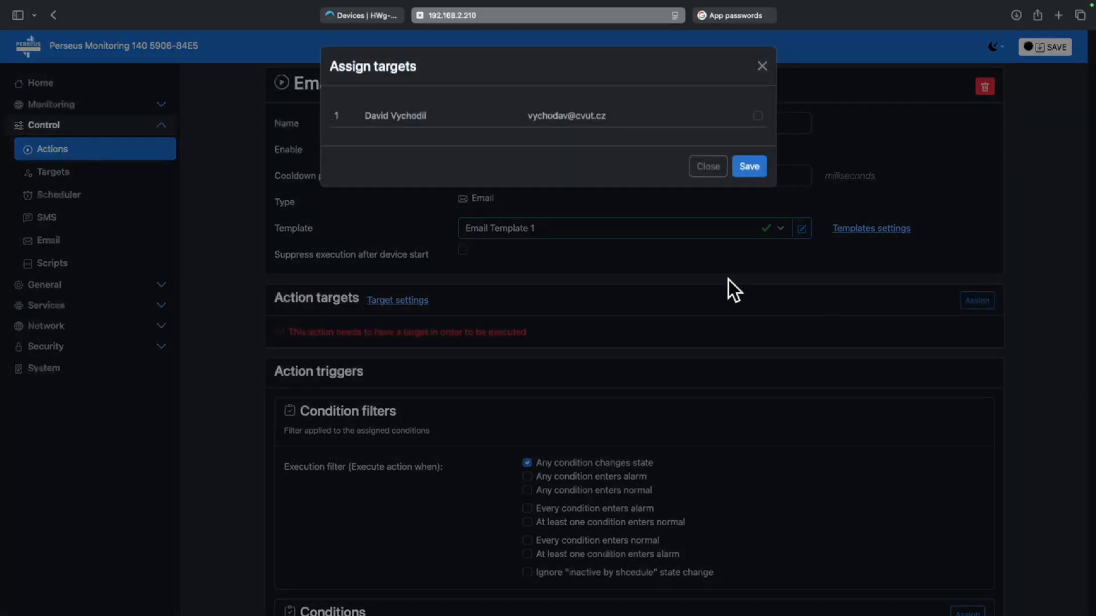
{"action": "left_click", "coordinate": [749, 166]}
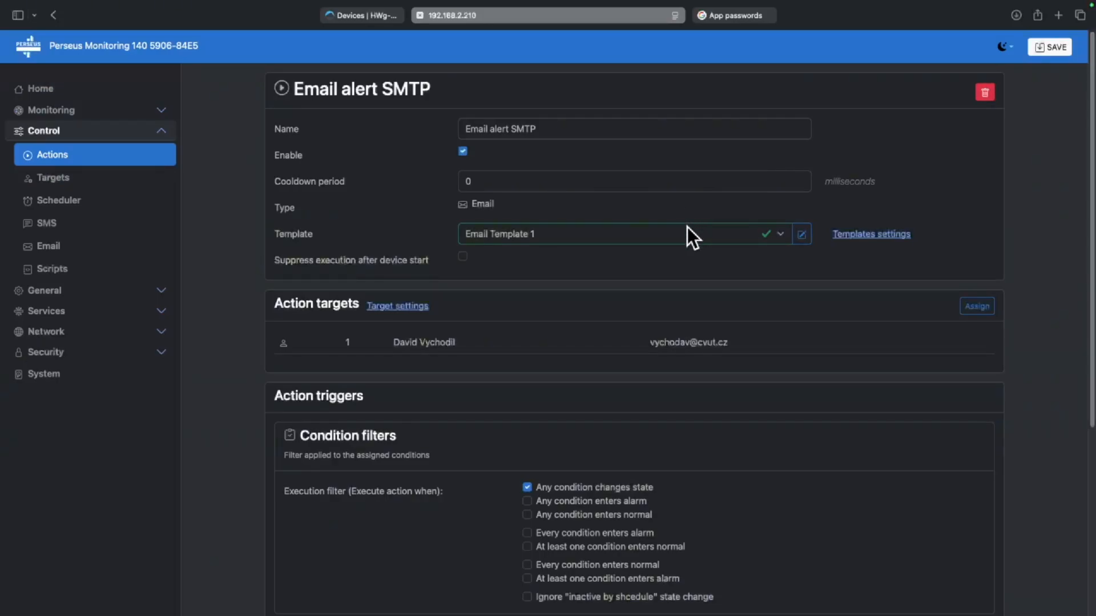
Assign the Temperature alert condition as the trigger for the Email alert SMTP action
{"action": "scroll", "coordinate": [688, 229], "scroll_direction": "down", "scroll_amount": 5}
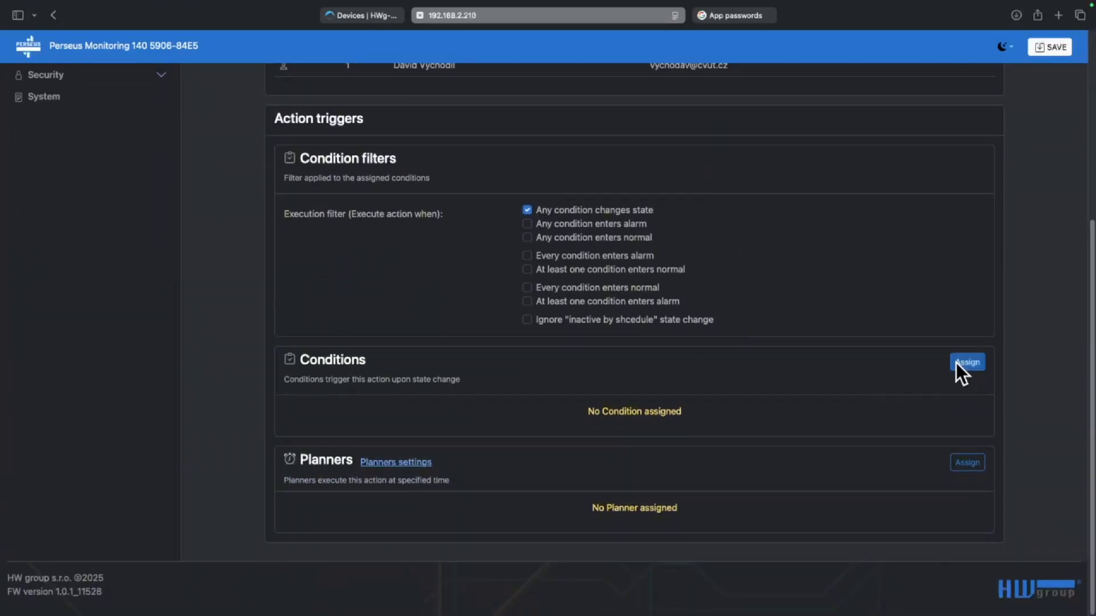
{"action": "left_click", "coordinate": [959, 363]}
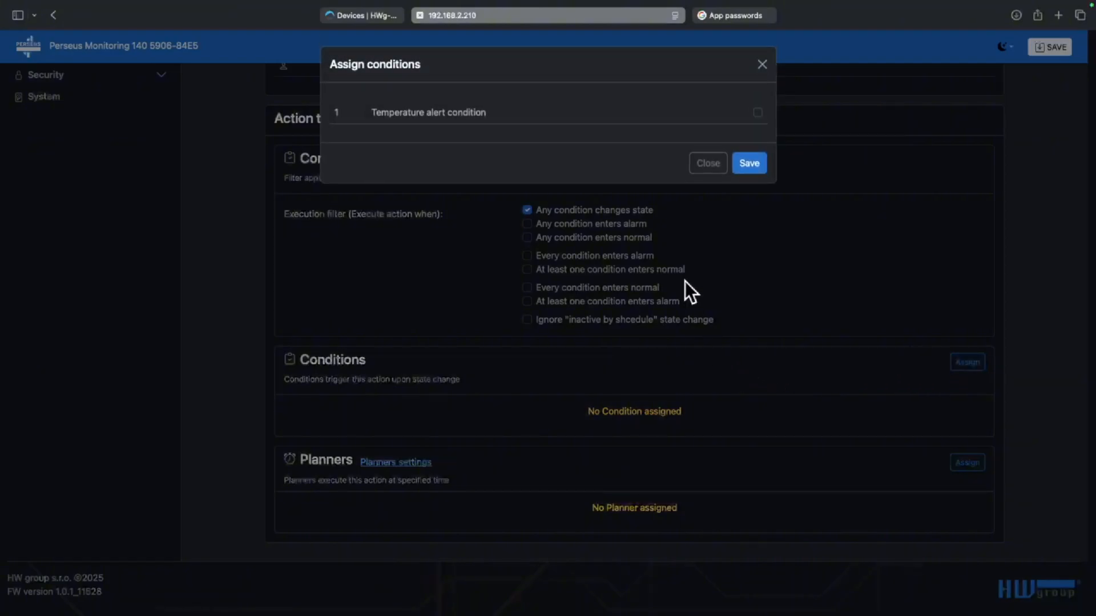
{"action": "left_click", "coordinate": [757, 112]}
{"action": "left_click", "coordinate": [752, 164]}
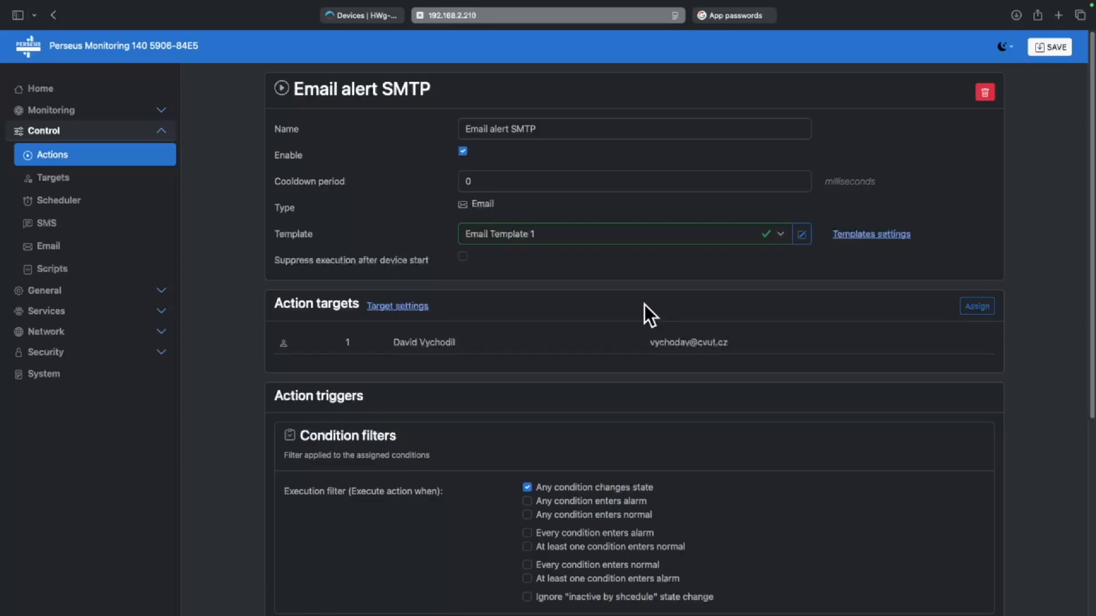
Save the Perseus device configuration changes
{"action": "scroll", "coordinate": [611, 330], "scroll_direction": "down", "scroll_amount": 5}
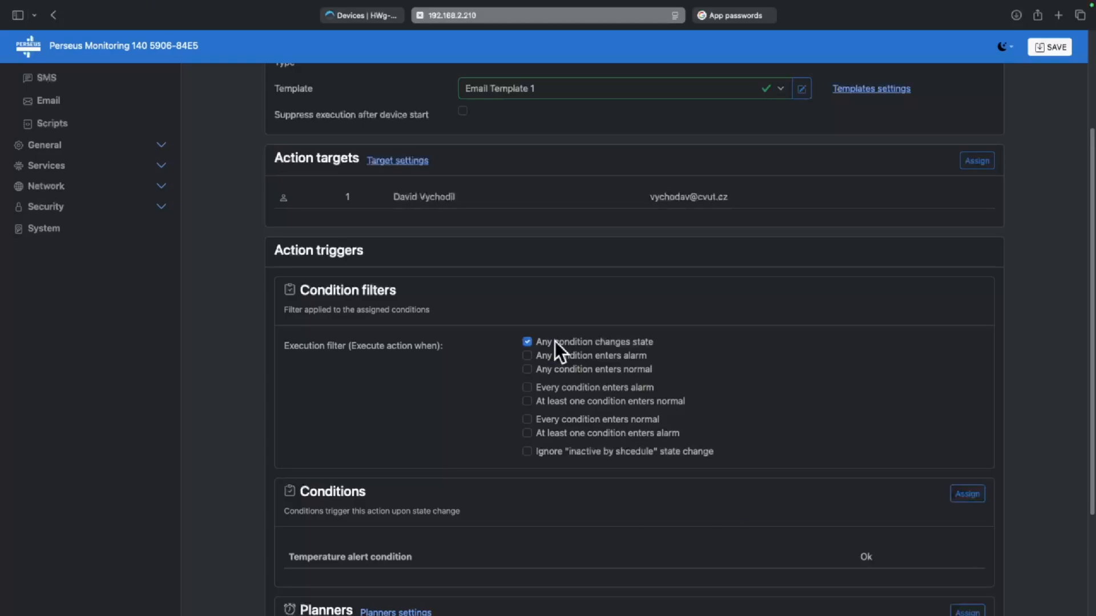
{"action": "scroll", "coordinate": [559, 341], "scroll_direction": "down", "scroll_amount": 2}
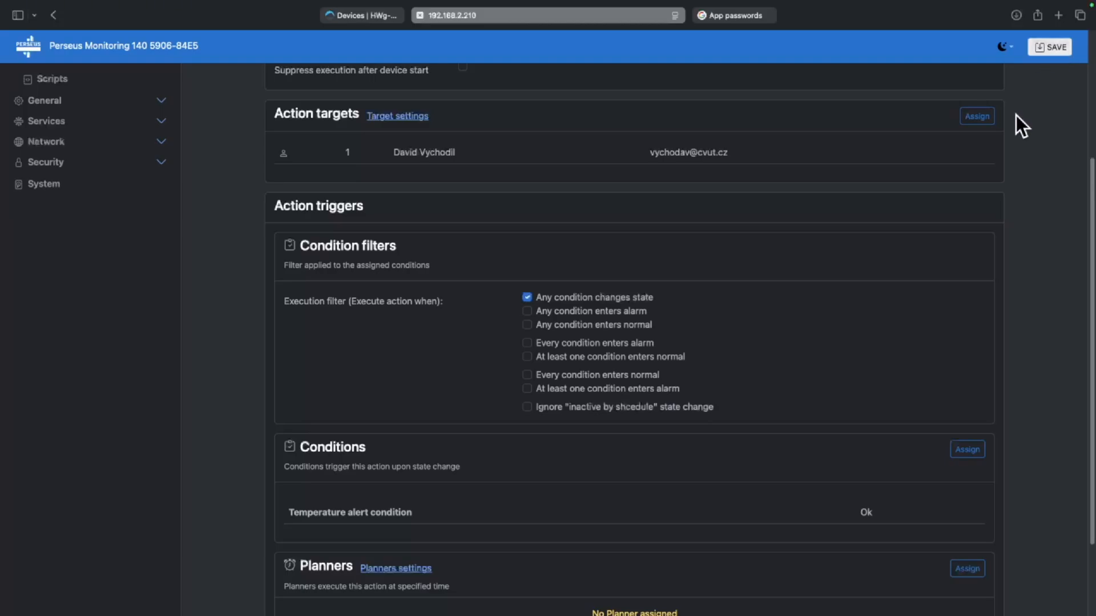
{"action": "scroll", "coordinate": [1018, 109], "scroll_direction": "down", "scroll_amount": 2}
{"action": "left_click", "coordinate": [1040, 49]}
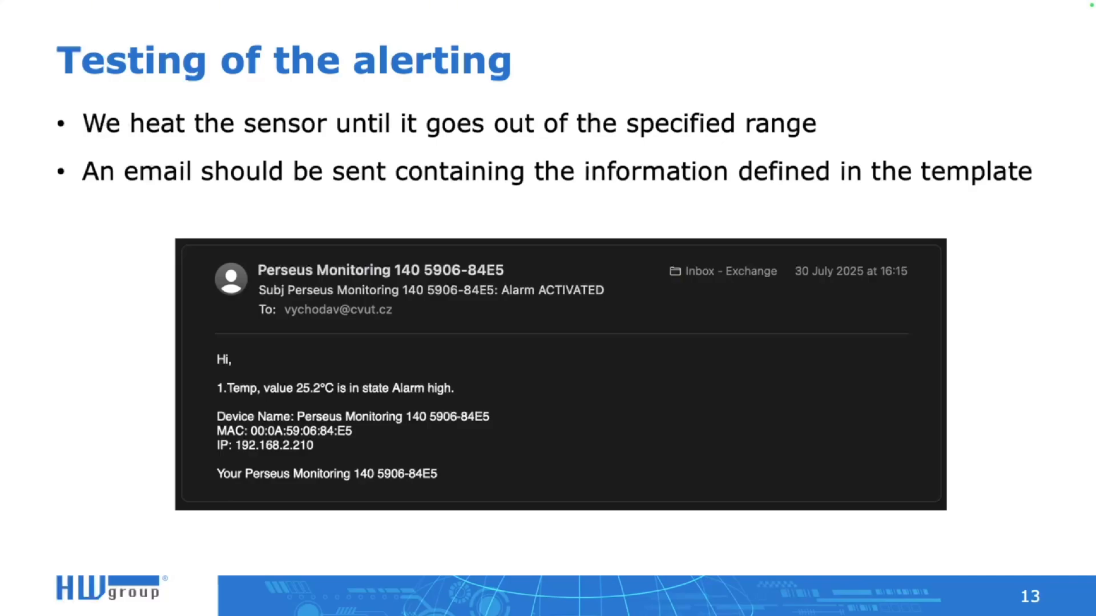
{"action": "key", "text": "ctrl+Right"}
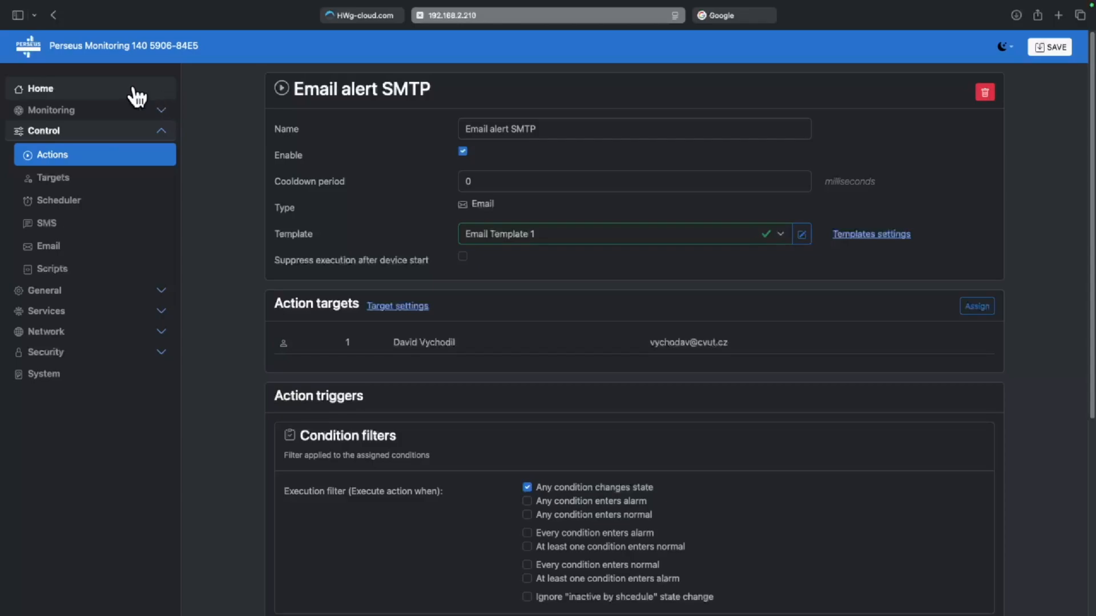
{"action": "left_click", "coordinate": [108, 90]}
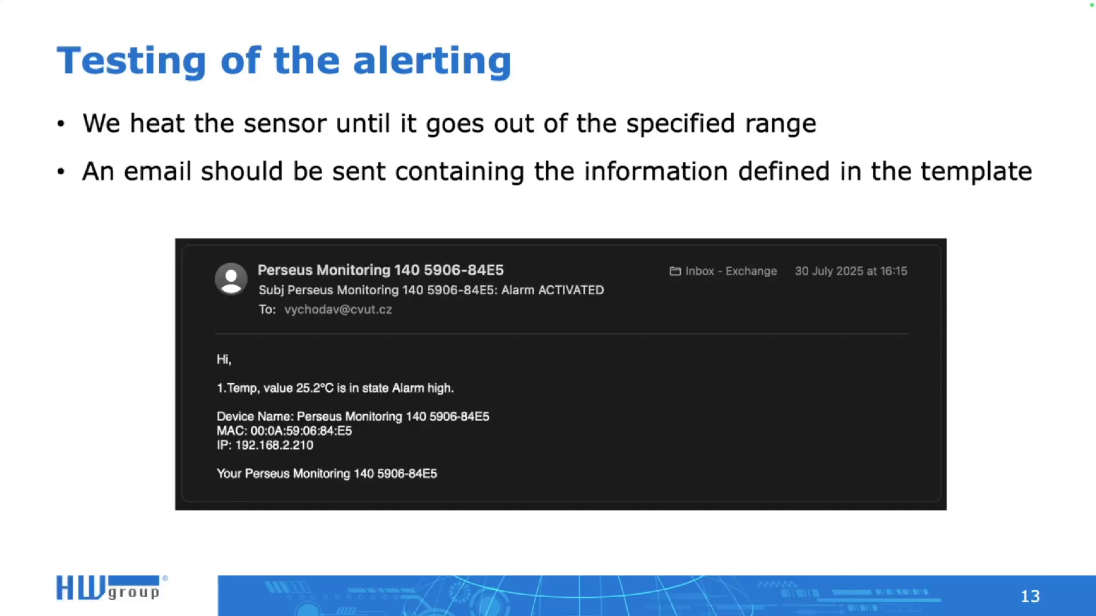
Advance past the Option 2 section slide to the Email alert from the Portal slide
{"action": "key", "text": "Right"}
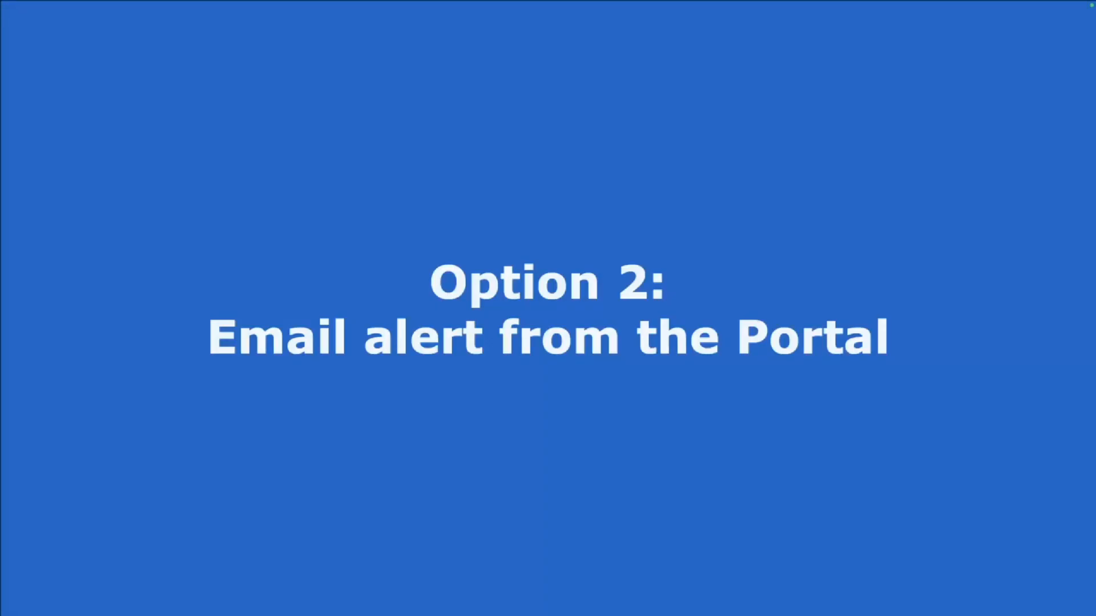
{"action": "key", "text": "Right"}
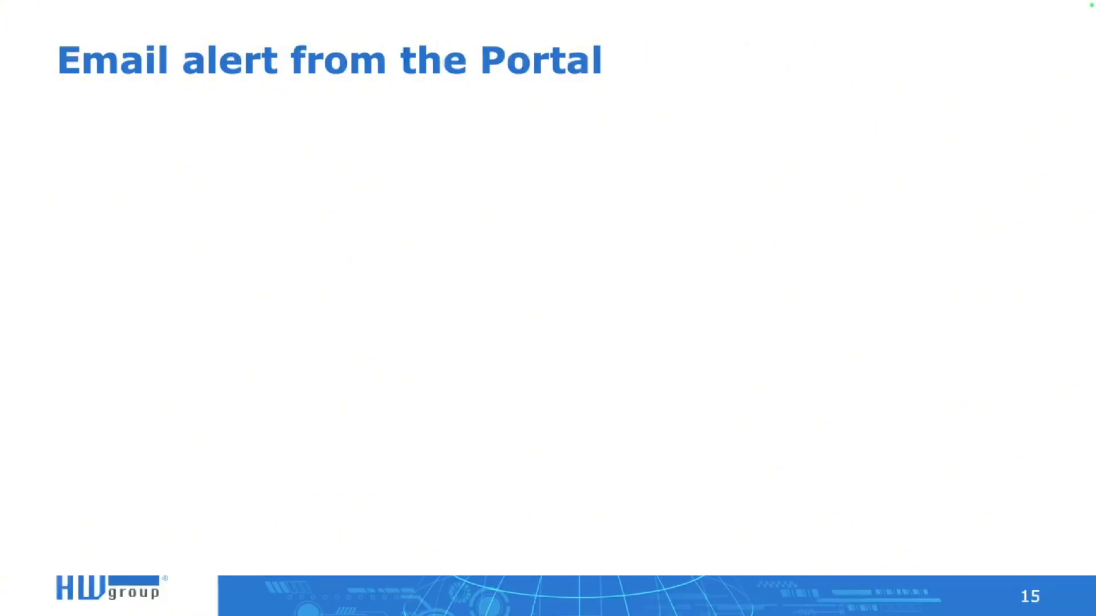
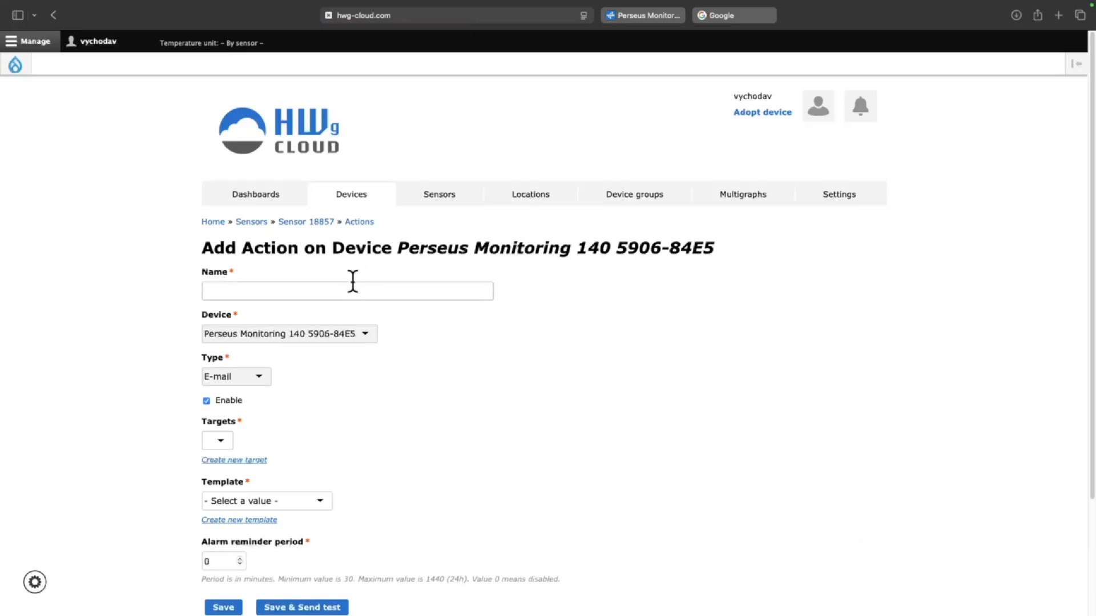
Name the new e-mail action 'Device Invalid alert Perseus'
{"action": "type", "text": "De"}
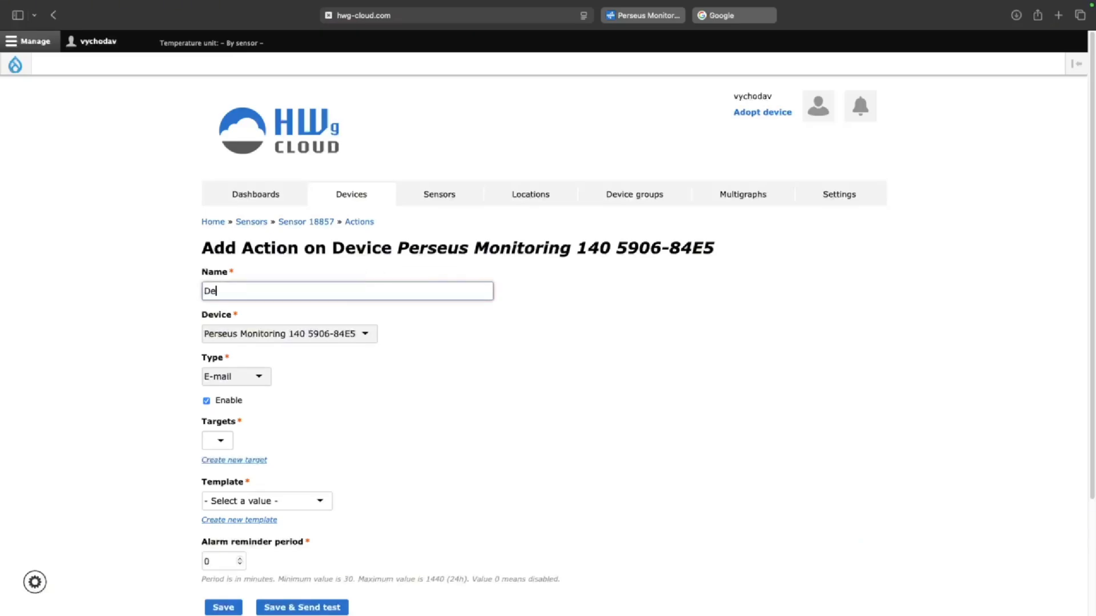
{"action": "type", "text": "vice Invalid alert Perseus"}
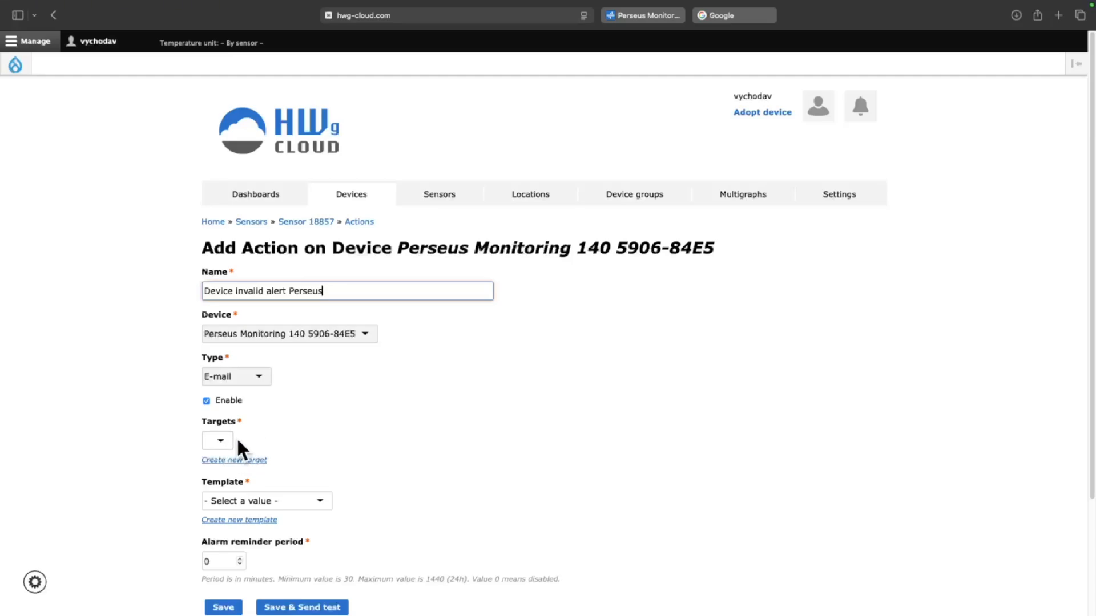
{"action": "scroll", "coordinate": [233, 439], "scroll_direction": "down", "scroll_amount": 1}
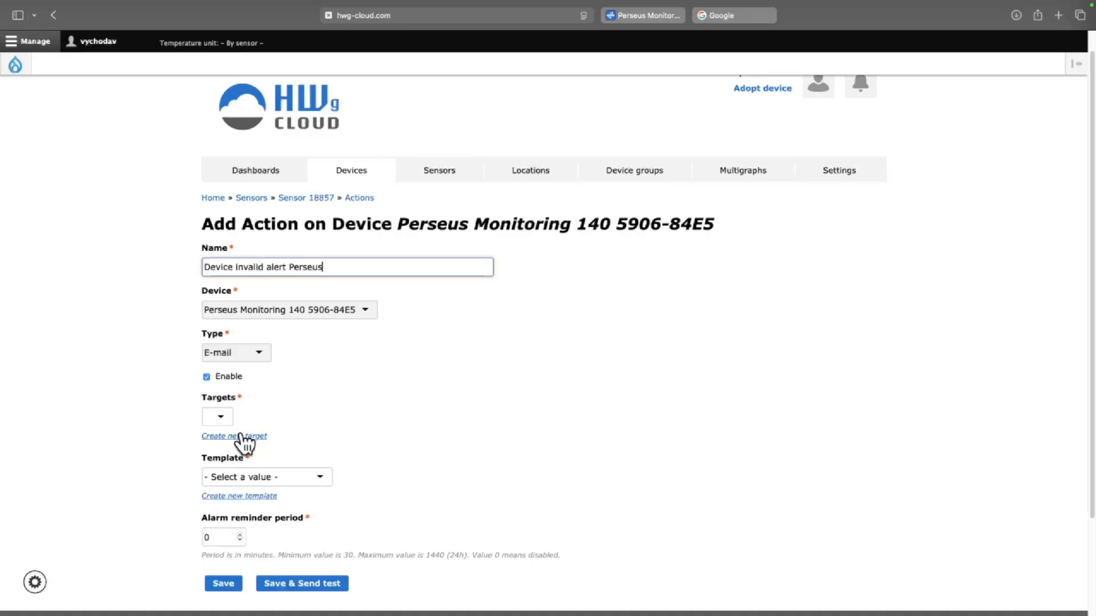
Create a new e-mail target with the user's own e-mail address as recipient and attach it to the action
{"action": "left_click", "coordinate": [241, 437]}
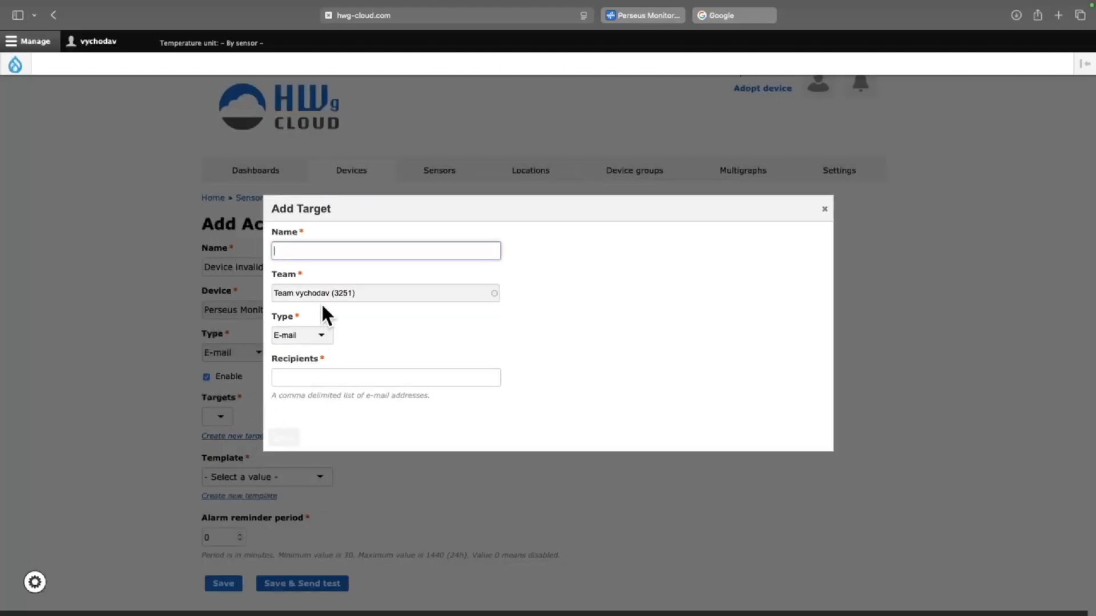
{"action": "type", "text": "List David"}
{"action": "left_click", "coordinate": [341, 373]}
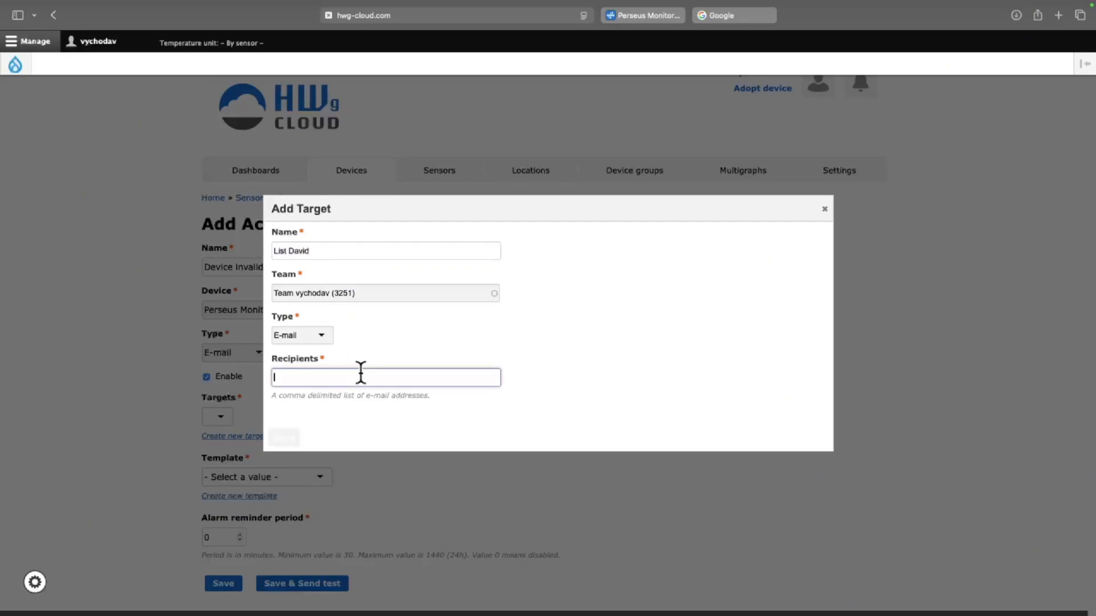
{"action": "left_click", "coordinate": [285, 437]}
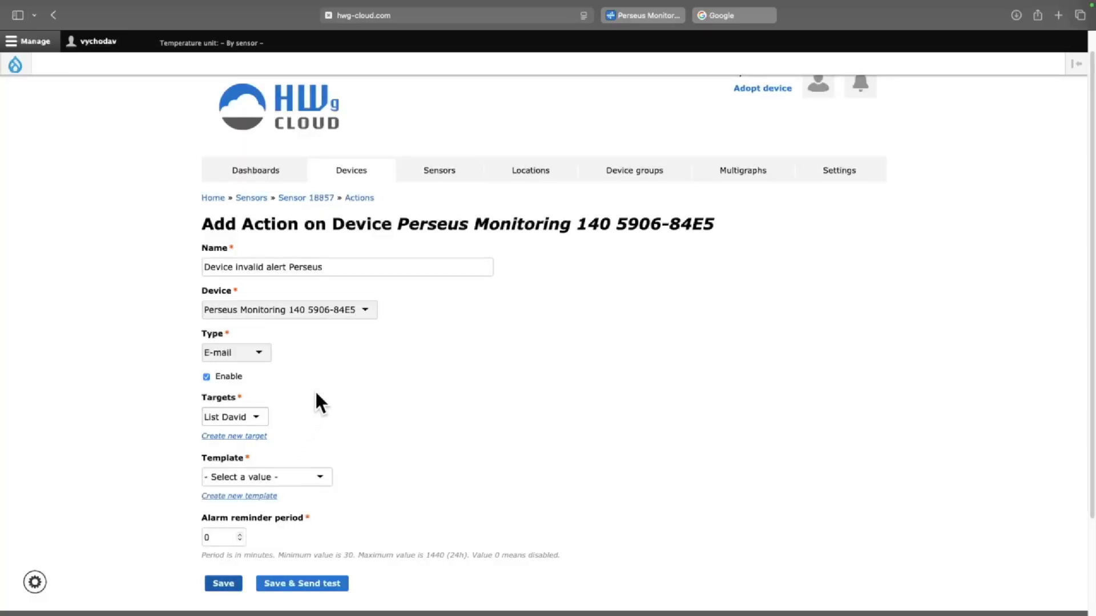
Choose the '- Simple -' e-mail template for the action
{"action": "scroll", "coordinate": [317, 397], "scroll_direction": "down", "scroll_amount": 2}
{"action": "scroll", "coordinate": [315, 367], "scroll_direction": "down", "scroll_amount": 1}
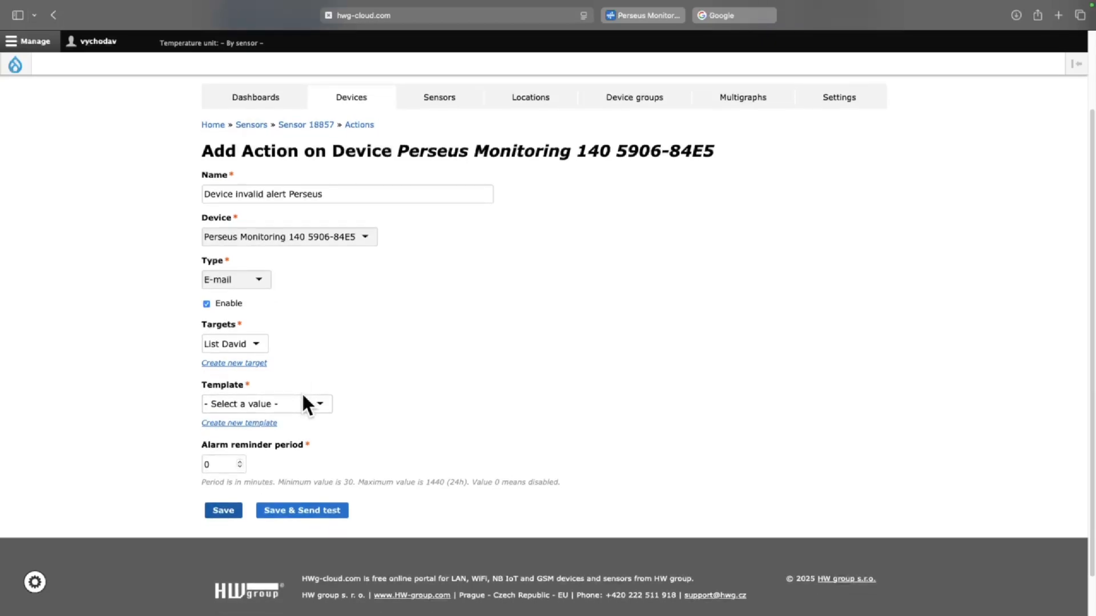
{"action": "left_click", "coordinate": [296, 401]}
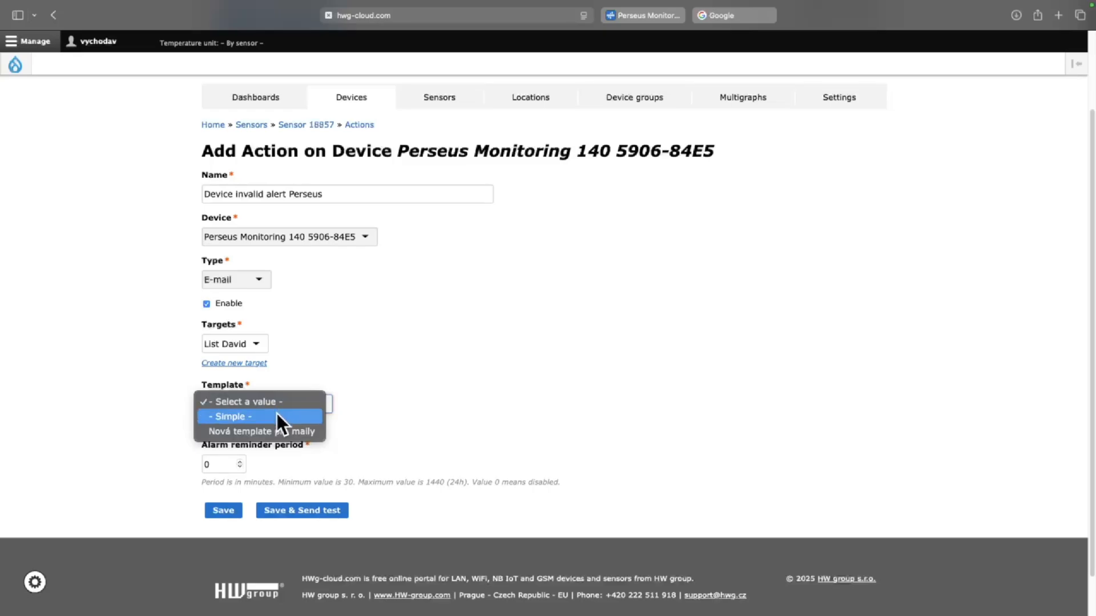
{"action": "left_click", "coordinate": [277, 413]}
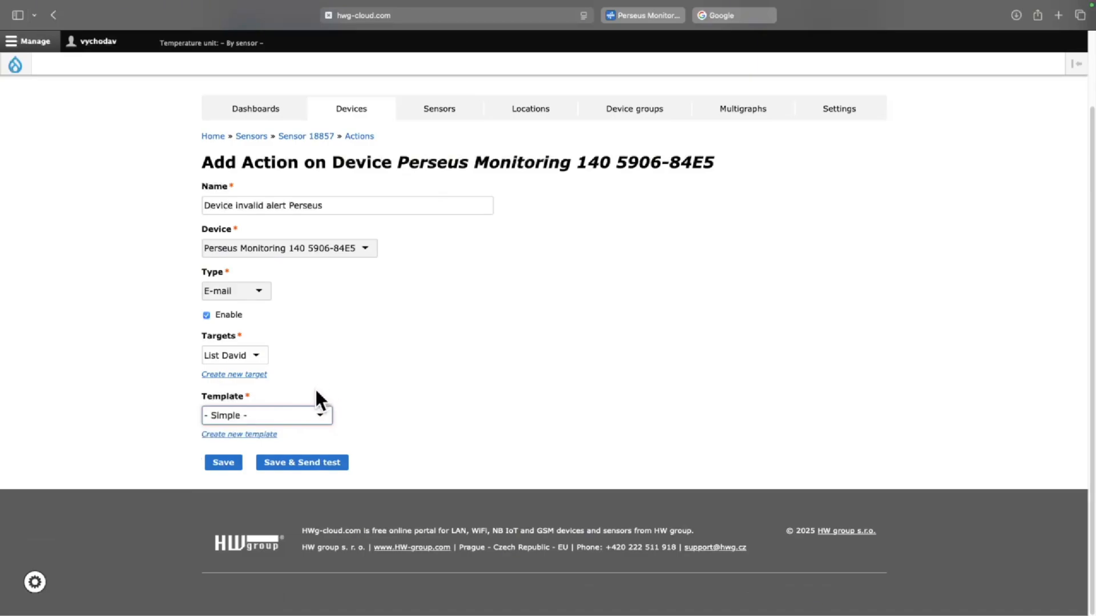
Save the Device Invalid alert Perseus action, send a test e-mail, and review the confirmations
{"action": "left_click", "coordinate": [316, 465]}
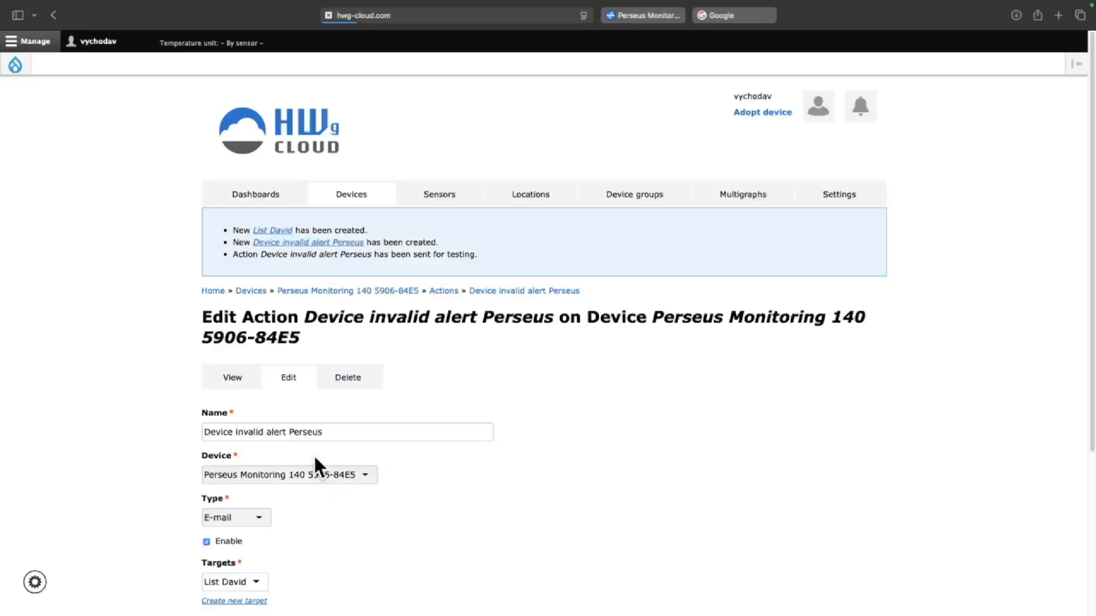
{"action": "scroll", "coordinate": [341, 429], "scroll_direction": "down", "scroll_amount": 1}
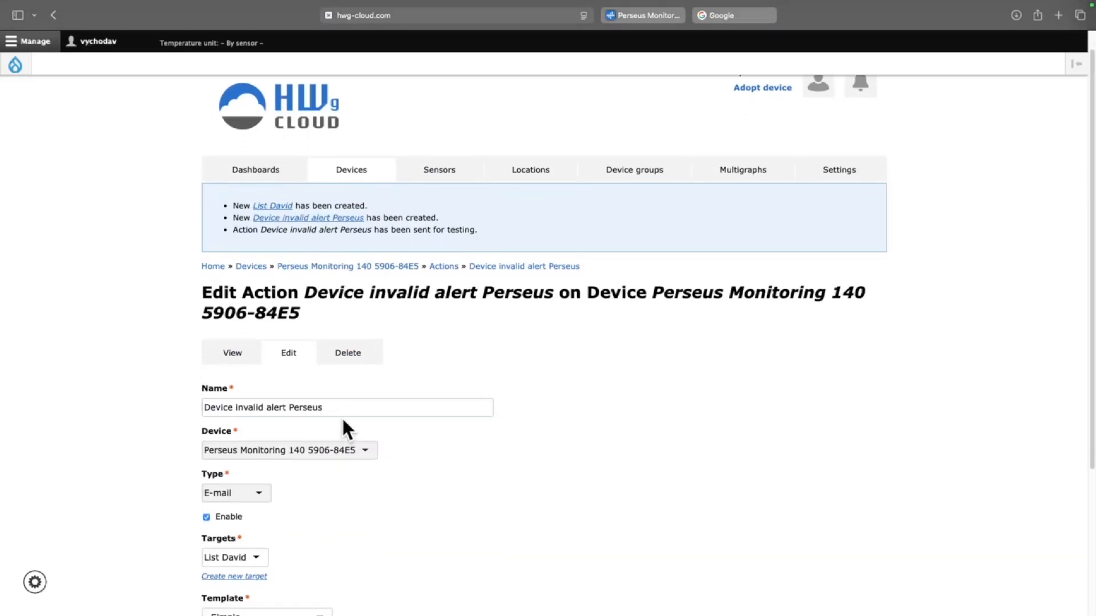
{"action": "scroll", "coordinate": [345, 413], "scroll_direction": "down", "scroll_amount": 1}
{"action": "scroll", "coordinate": [348, 411], "scroll_direction": "down", "scroll_amount": 1}
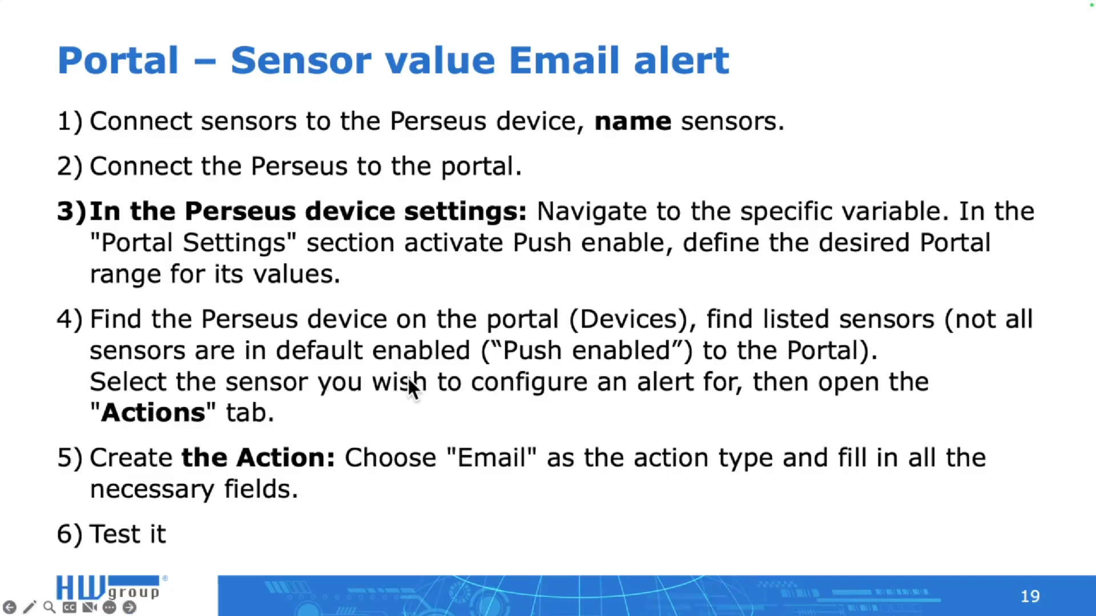
On the Perseus device page, open the 1.Temp sensor settings and add a new portal range
{"action": "key", "text": "ctrl+Right"}
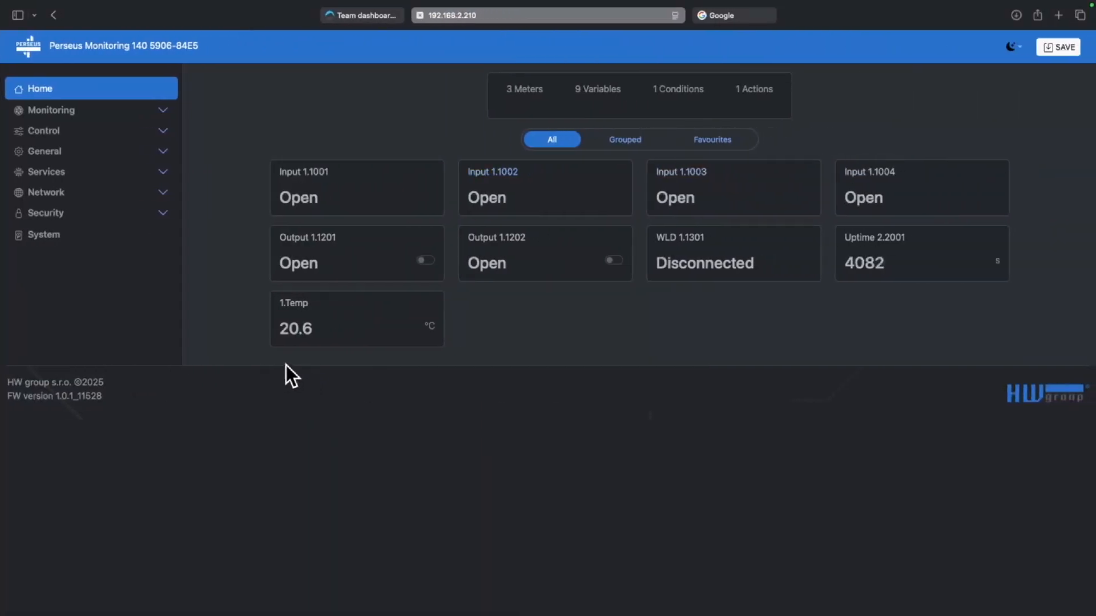
{"action": "left_click", "coordinate": [298, 305]}
{"action": "scroll", "coordinate": [293, 324], "scroll_direction": "down", "scroll_amount": 3}
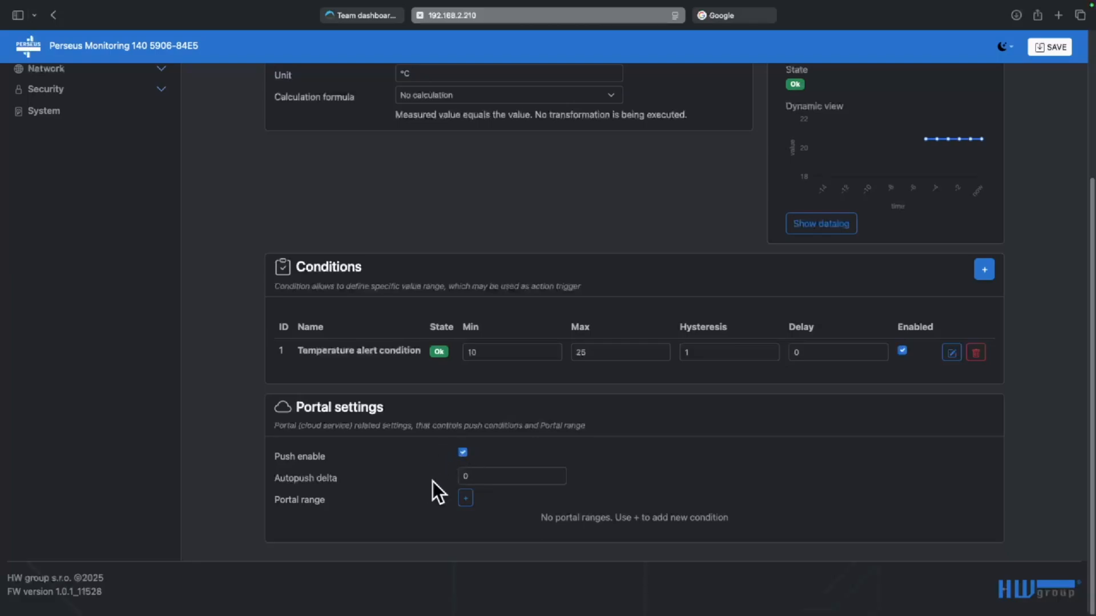
{"action": "left_click", "coordinate": [466, 499]}
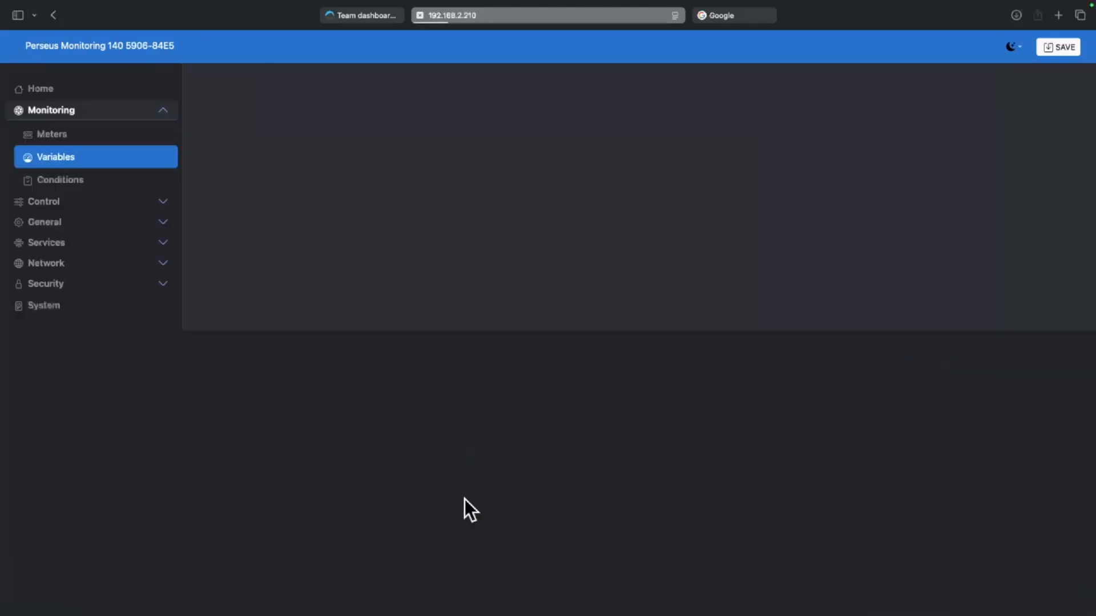
{"action": "scroll", "coordinate": [461, 499], "scroll_direction": "down", "scroll_amount": 3}
Set the 1.Temp portal range to Min 10, Max 25, hysteresis 1 and save it to the device
{"action": "left_click", "coordinate": [567, 564]}
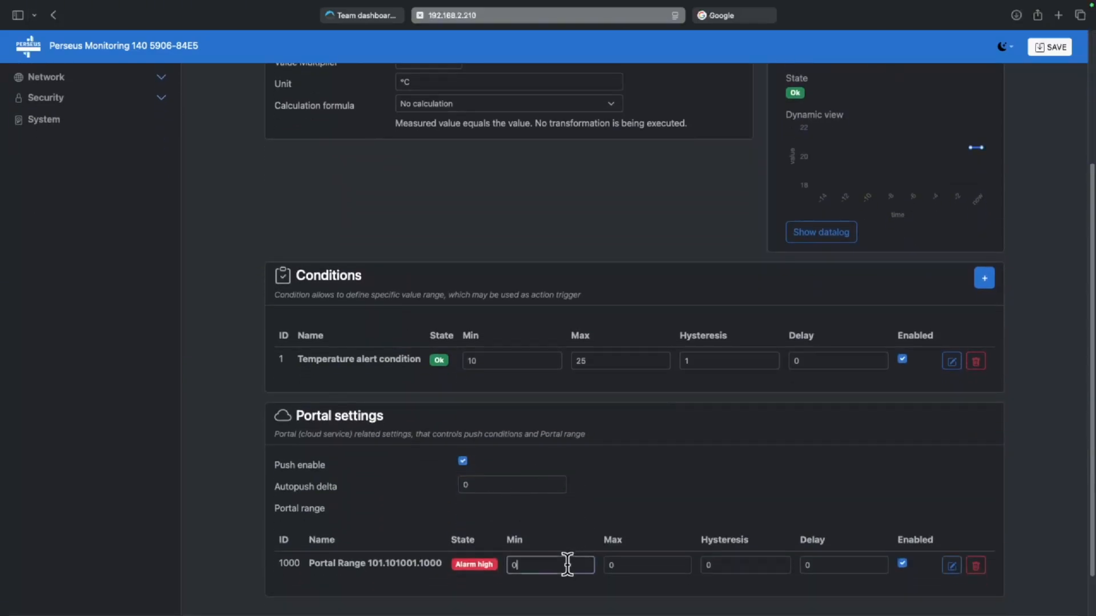
{"action": "key", "text": "BackSpace"}
{"action": "type", "text": "10"}
{"action": "key", "text": "Tab"}
{"action": "type", "text": "25"}
{"action": "key", "text": "Tab"}
{"action": "type", "text": "1"}
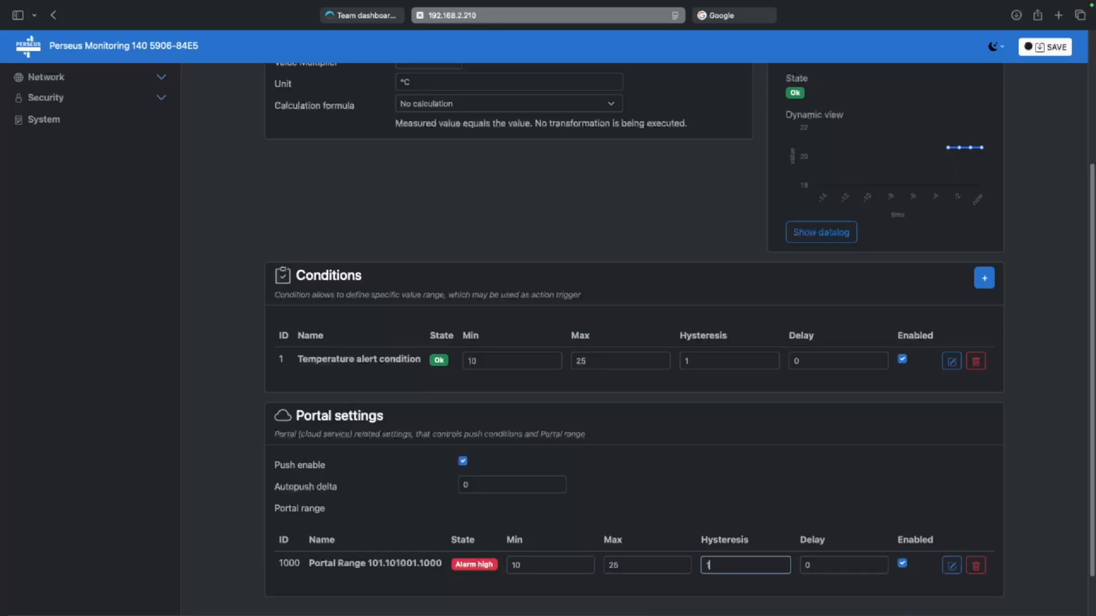
{"action": "left_click", "coordinate": [1052, 51]}
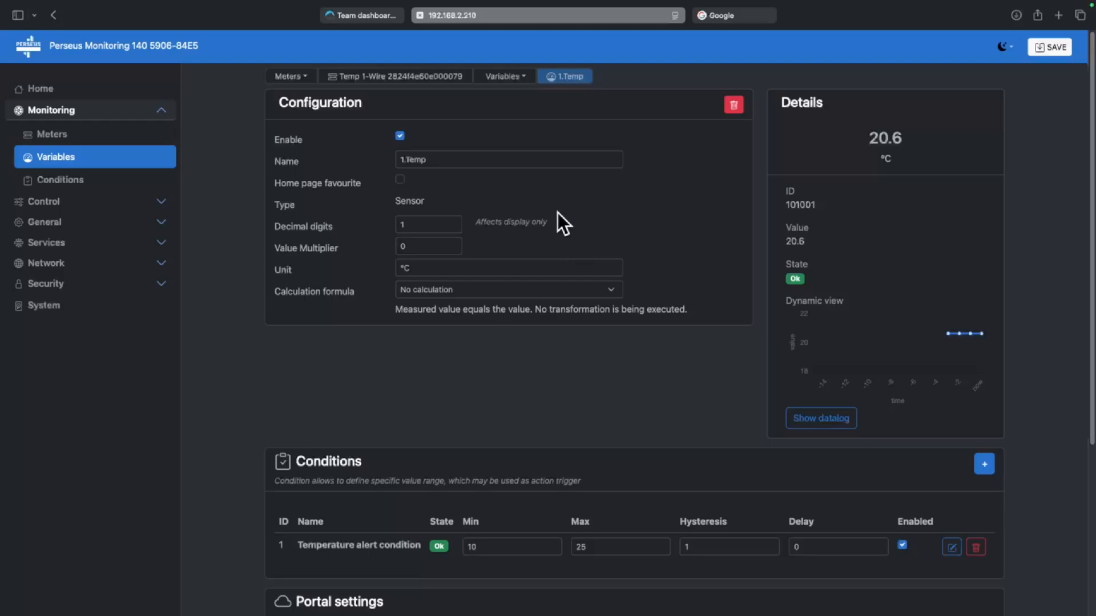
{"action": "left_click", "coordinate": [358, 16]}
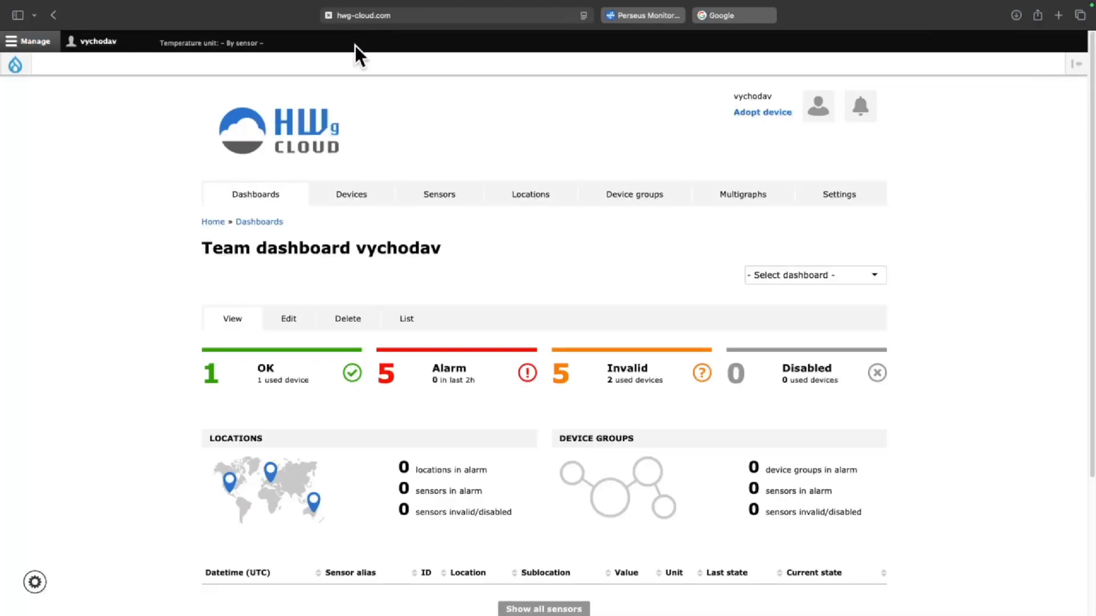
Go from Devices to Perseus Monitoring's 1.Temp sensor and show its Actions page
{"action": "left_click", "coordinate": [365, 197]}
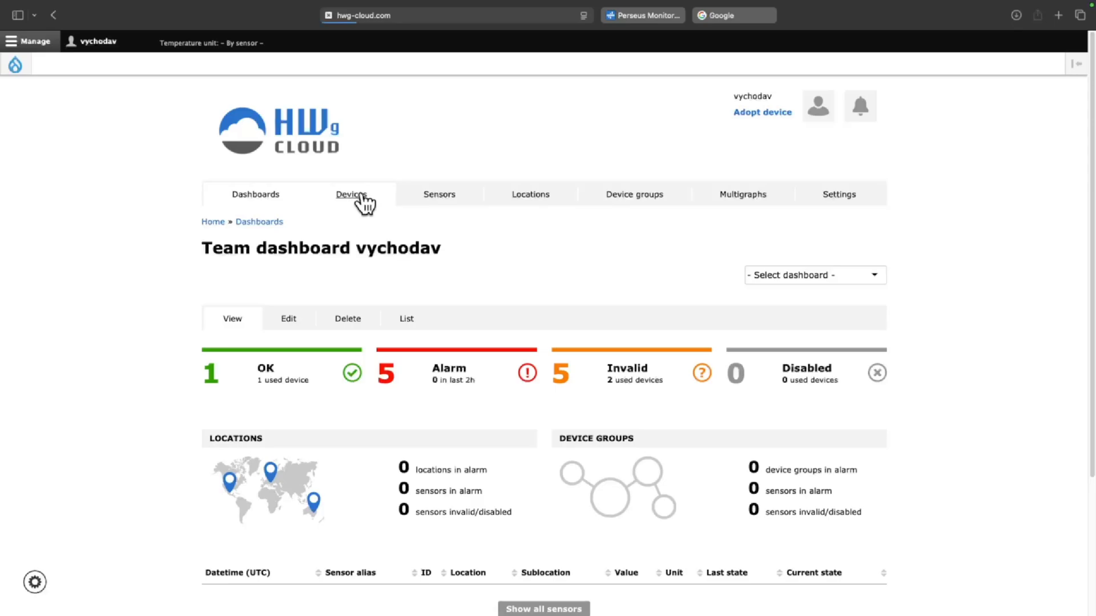
{"action": "left_click", "coordinate": [301, 412]}
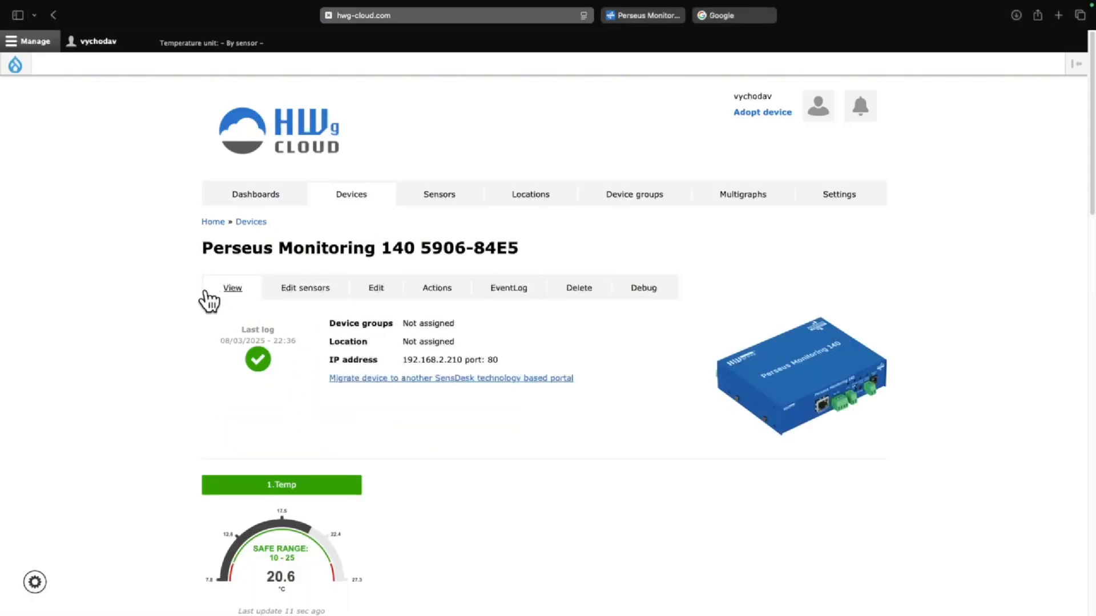
{"action": "scroll", "coordinate": [243, 364], "scroll_direction": "down", "scroll_amount": 3}
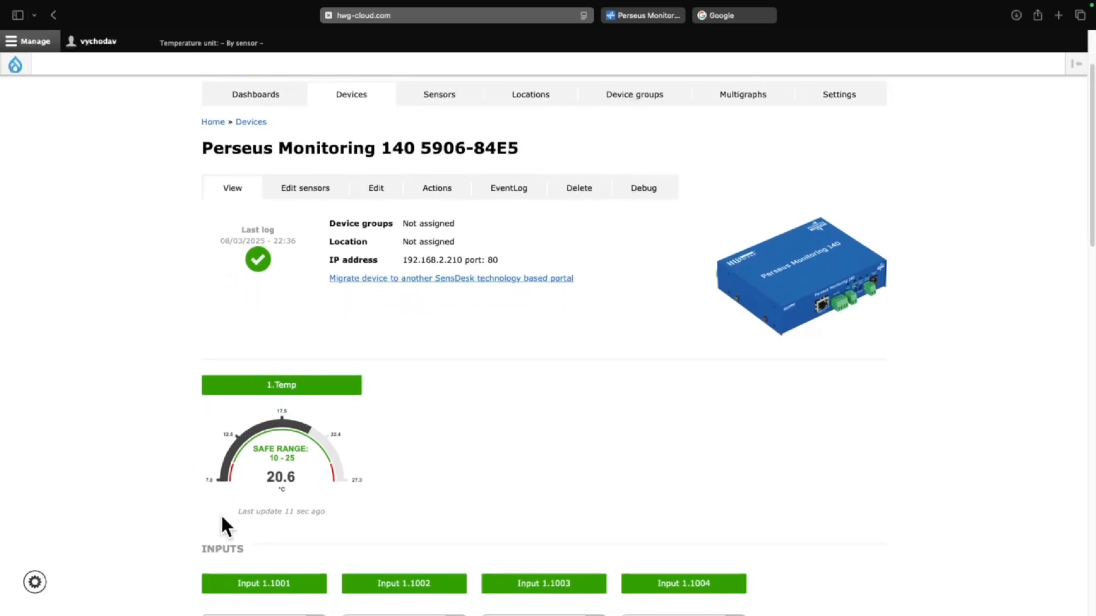
{"action": "left_click", "coordinate": [291, 455]}
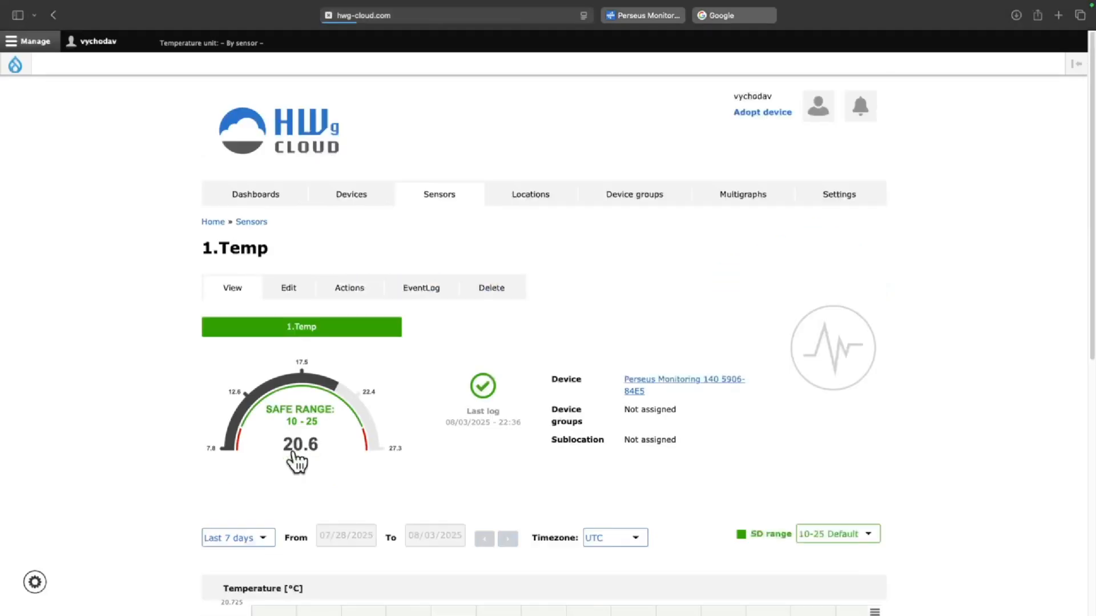
{"action": "left_click", "coordinate": [346, 290]}
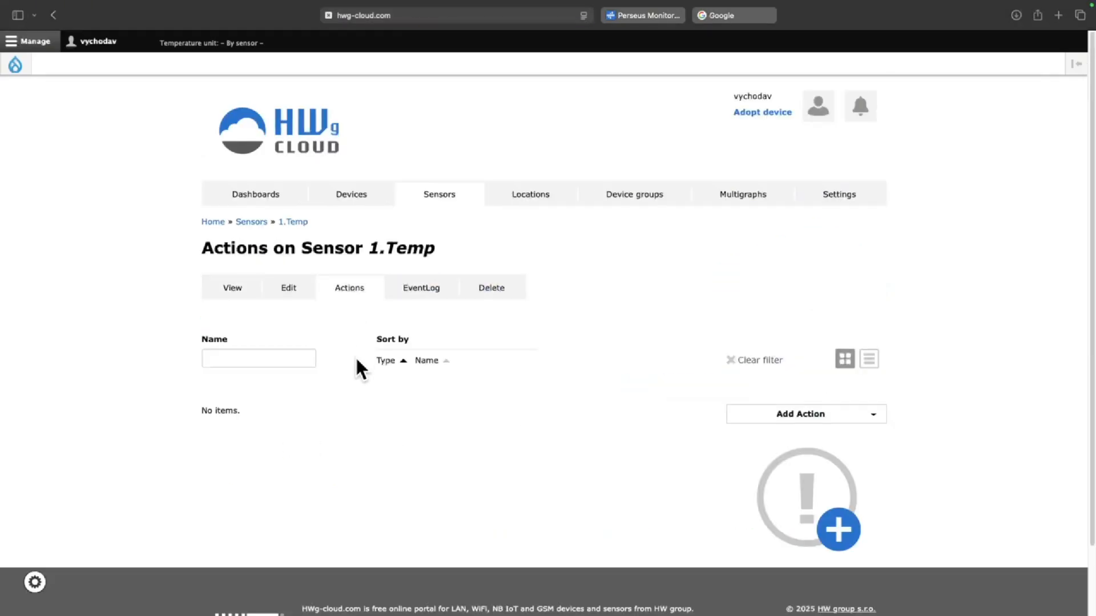
Add an e-mail action for 1.Temp named 'Sensor alert' using the 'SD range 10–25 °C, Hyst 1' notice
{"action": "left_click", "coordinate": [786, 467]}
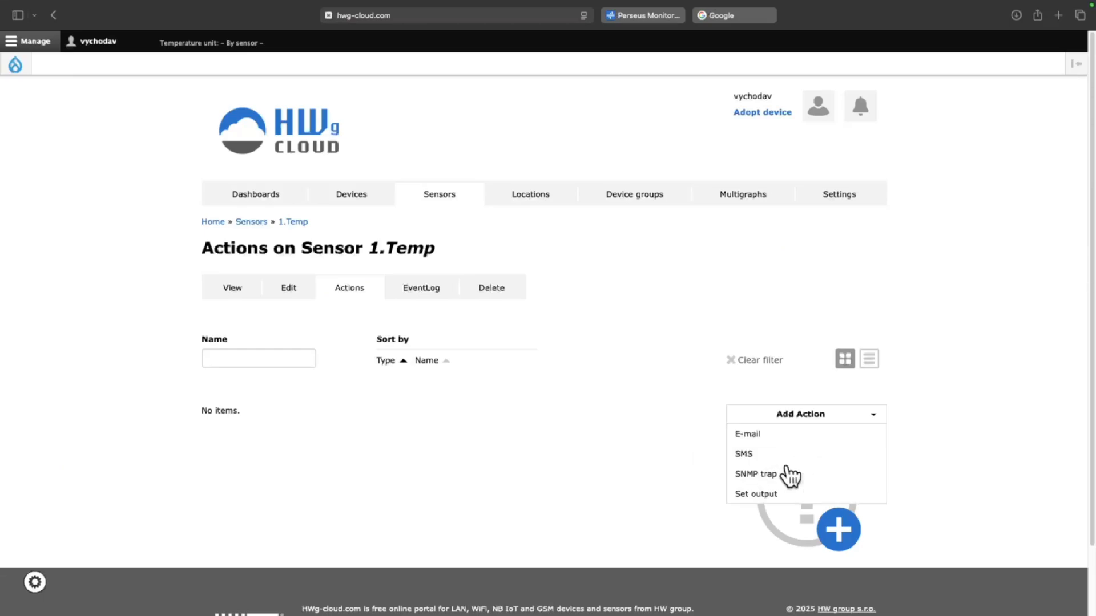
{"action": "left_click", "coordinate": [795, 445]}
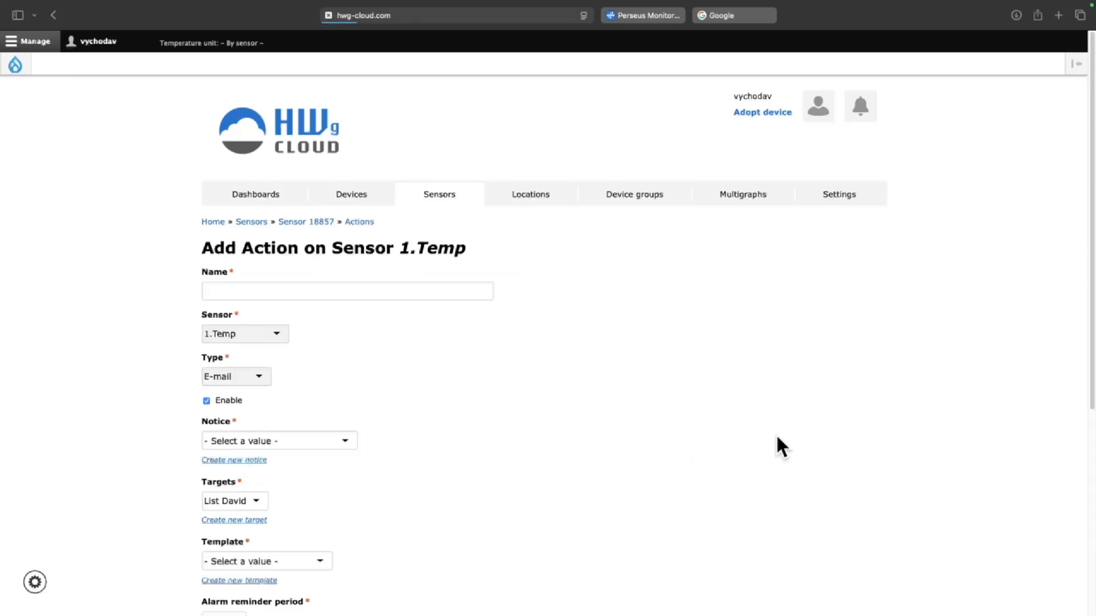
{"action": "left_click", "coordinate": [371, 293]}
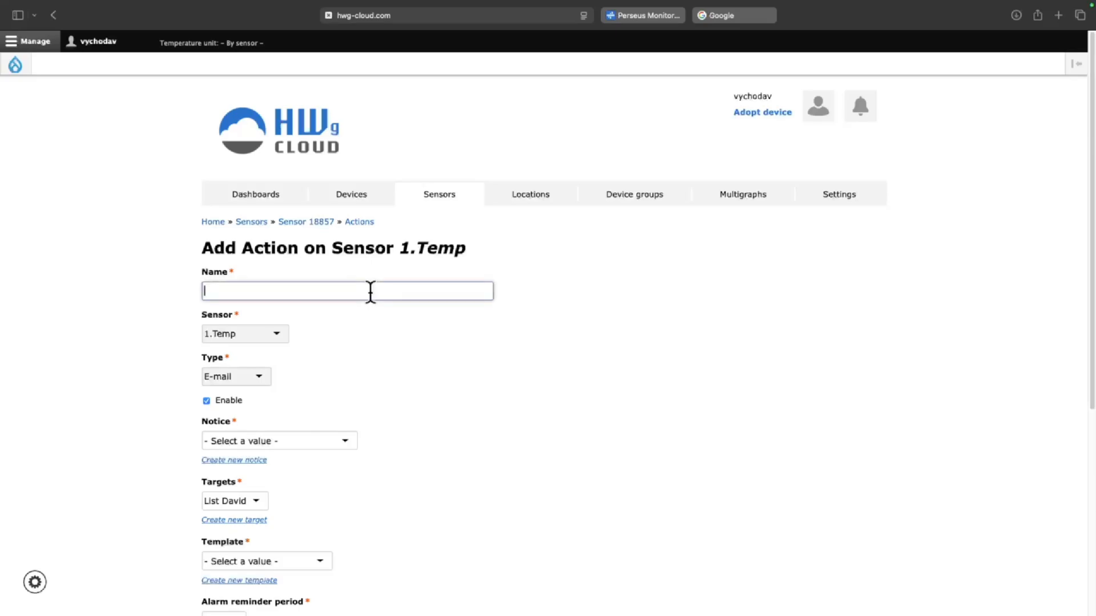
{"action": "type", "text": "Sensor alert"}
{"action": "left_click", "coordinate": [348, 345]}
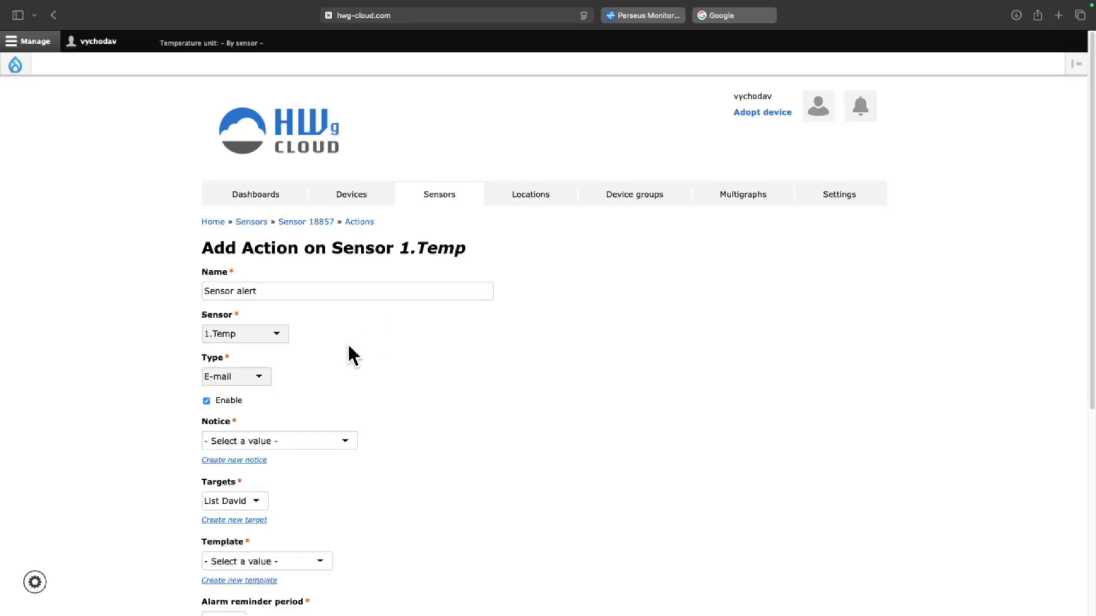
{"action": "left_click", "coordinate": [273, 442]}
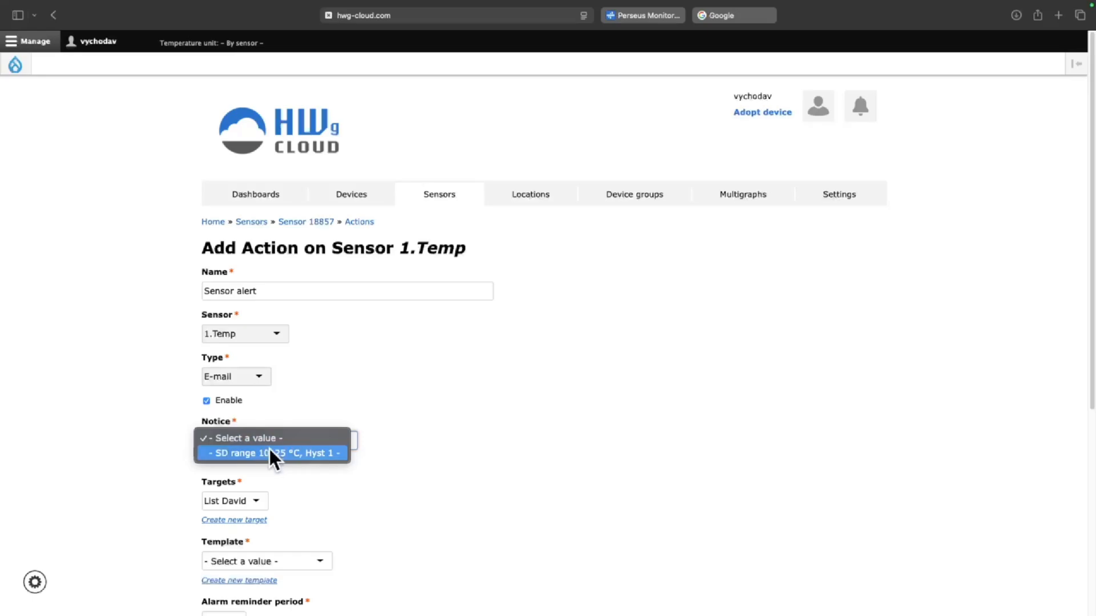
{"action": "left_click", "coordinate": [284, 452]}
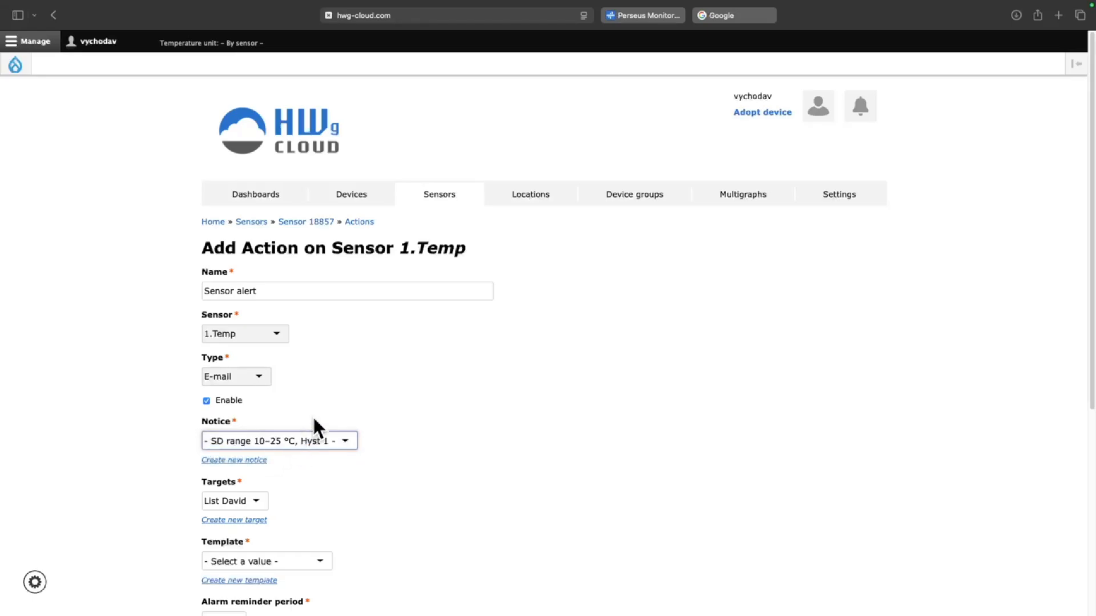
{"action": "scroll", "coordinate": [314, 426], "scroll_direction": "down", "scroll_amount": 1}
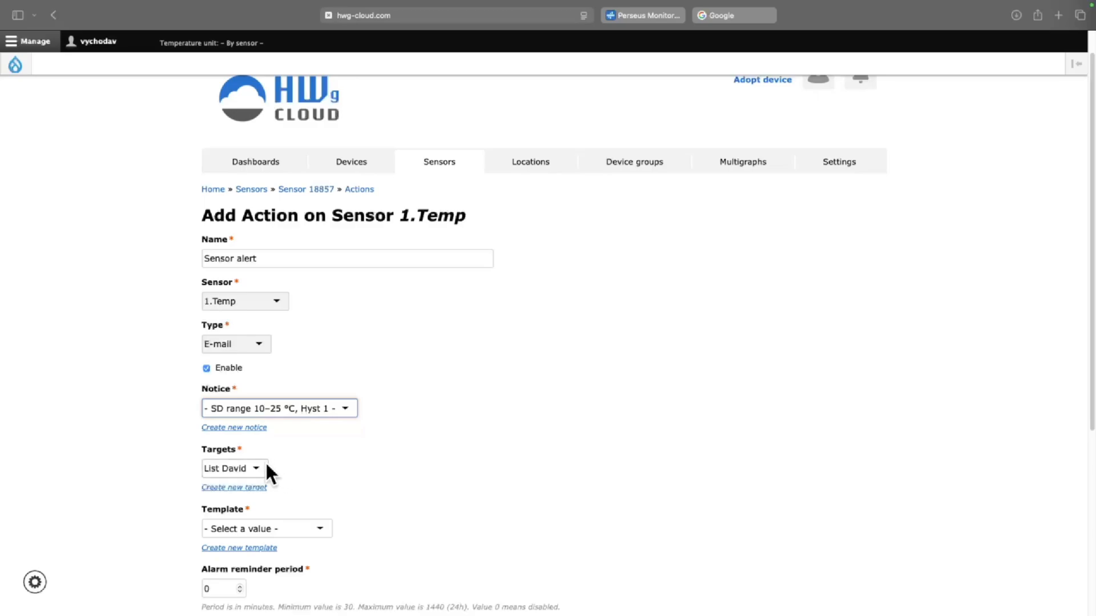
{"action": "scroll", "coordinate": [269, 463], "scroll_direction": "down", "scroll_amount": 1}
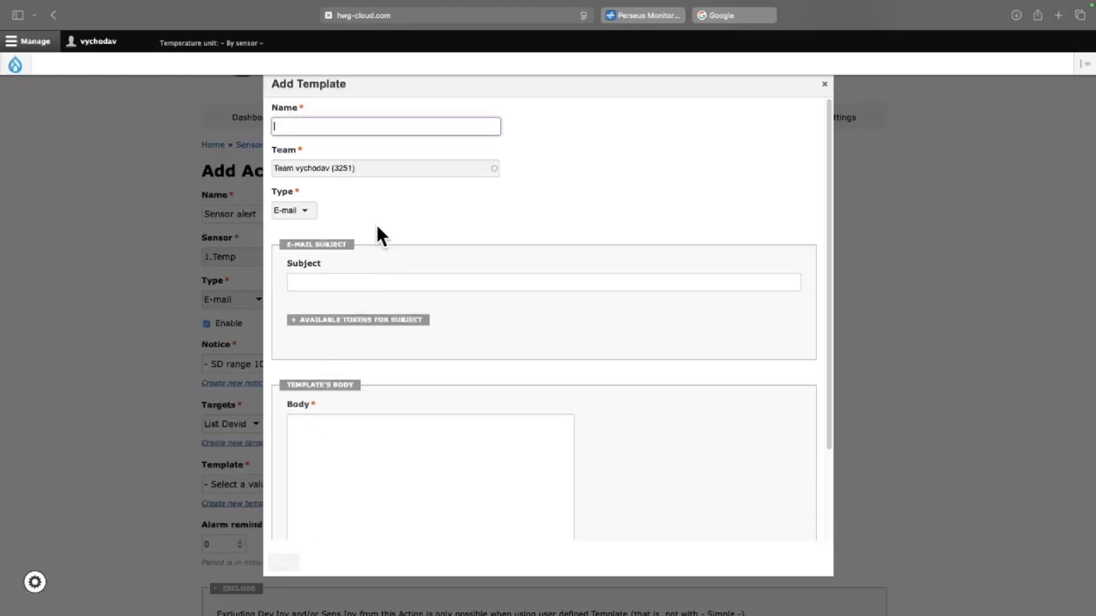
Create 'Temperature template' with alarm, device and sensor tokens in subject and body, and apply it
{"action": "type", "text": "Tempera"}
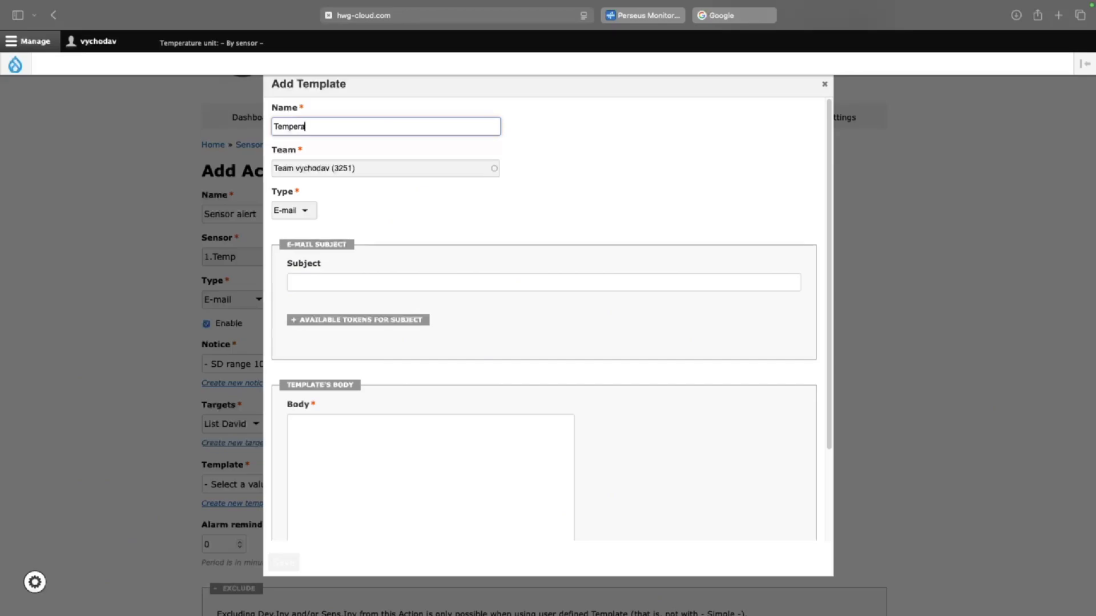
{"action": "type", "text": "ture template"}
{"action": "left_click", "coordinate": [344, 323]}
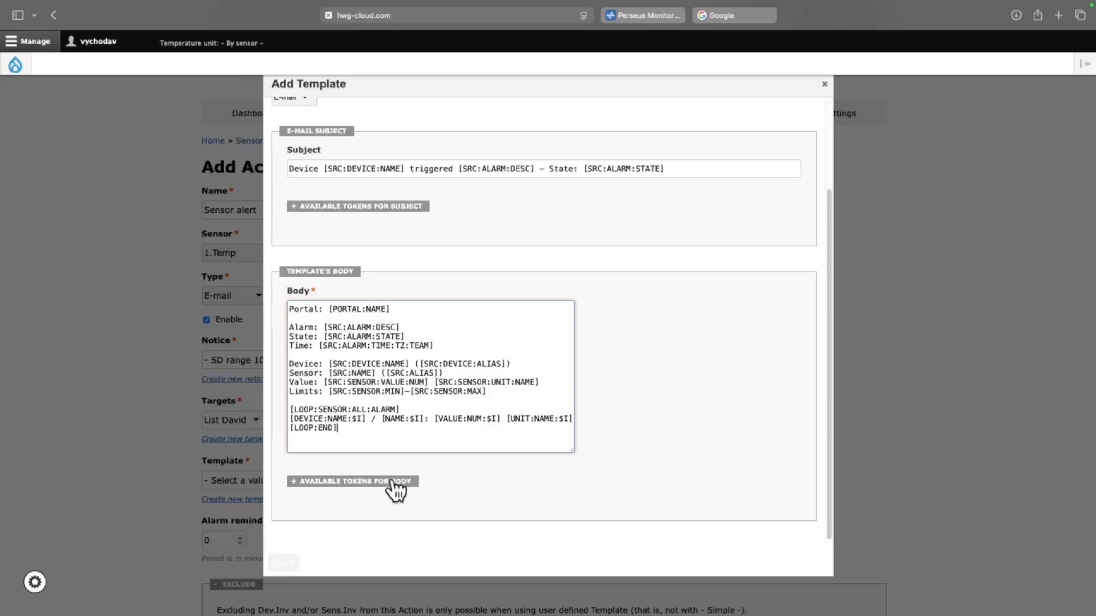
{"action": "left_click", "coordinate": [284, 562]}
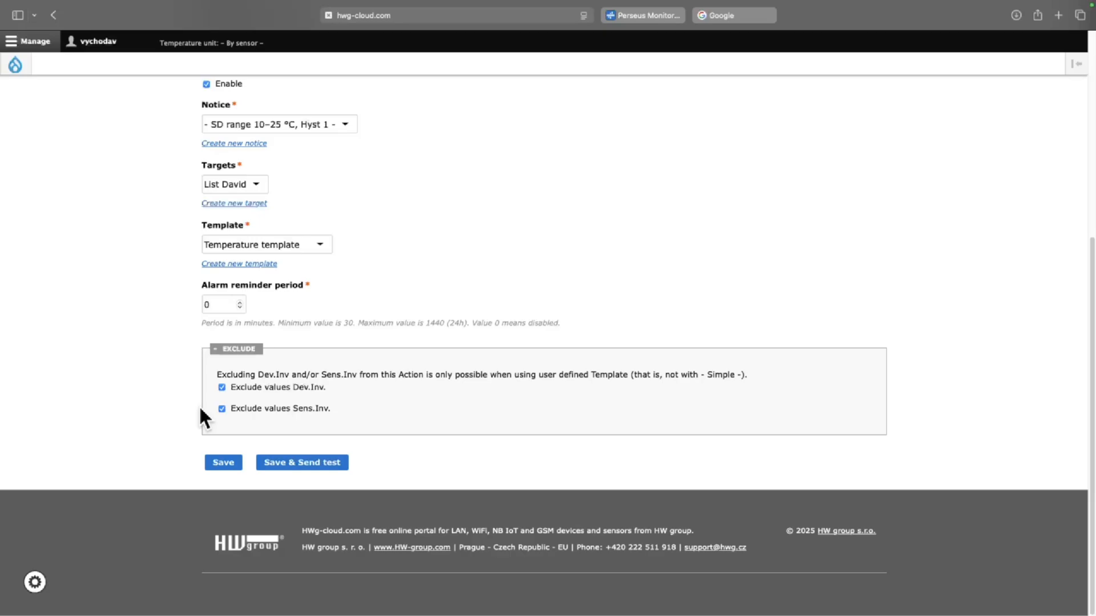
Save the Sensor alert action and send its test e-mail
{"action": "left_click", "coordinate": [272, 471]}
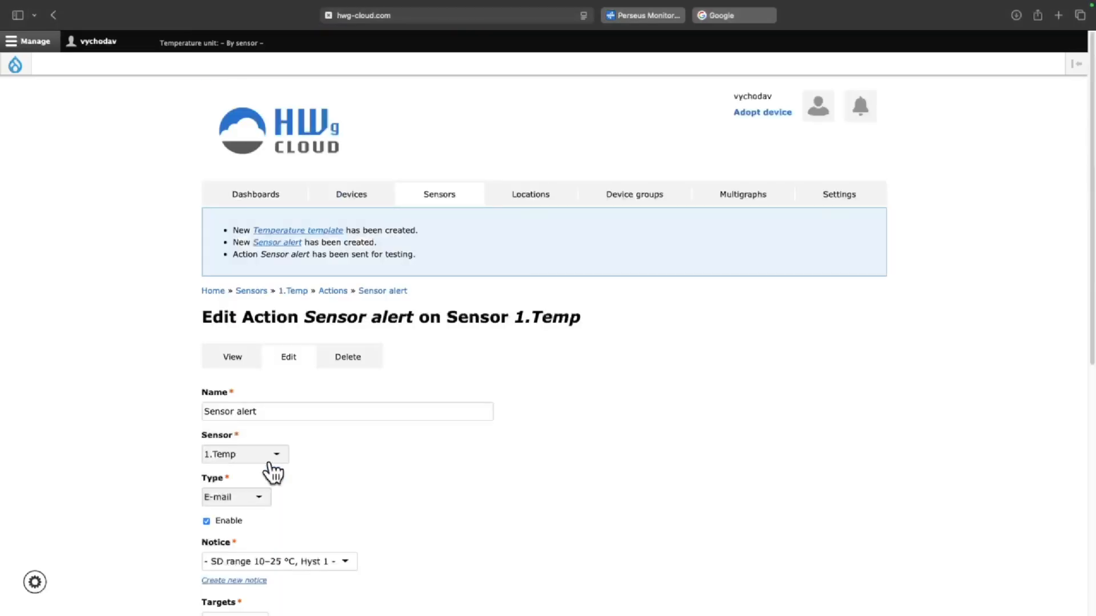
{"action": "scroll", "coordinate": [283, 471], "scroll_direction": "down", "scroll_amount": 1}
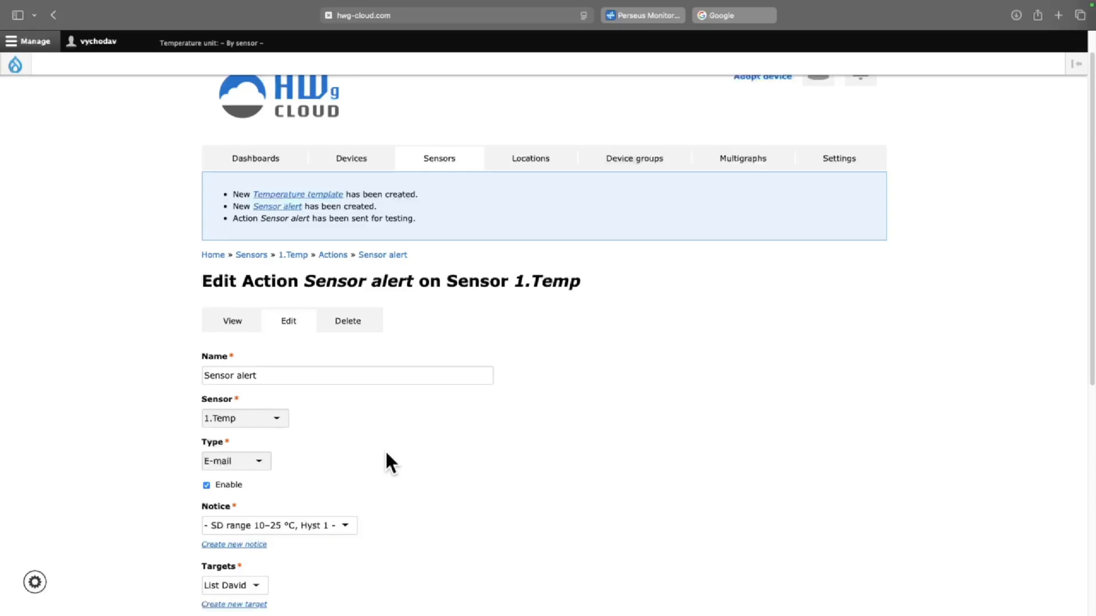
{"action": "scroll", "coordinate": [386, 454], "scroll_direction": "down", "scroll_amount": 1}
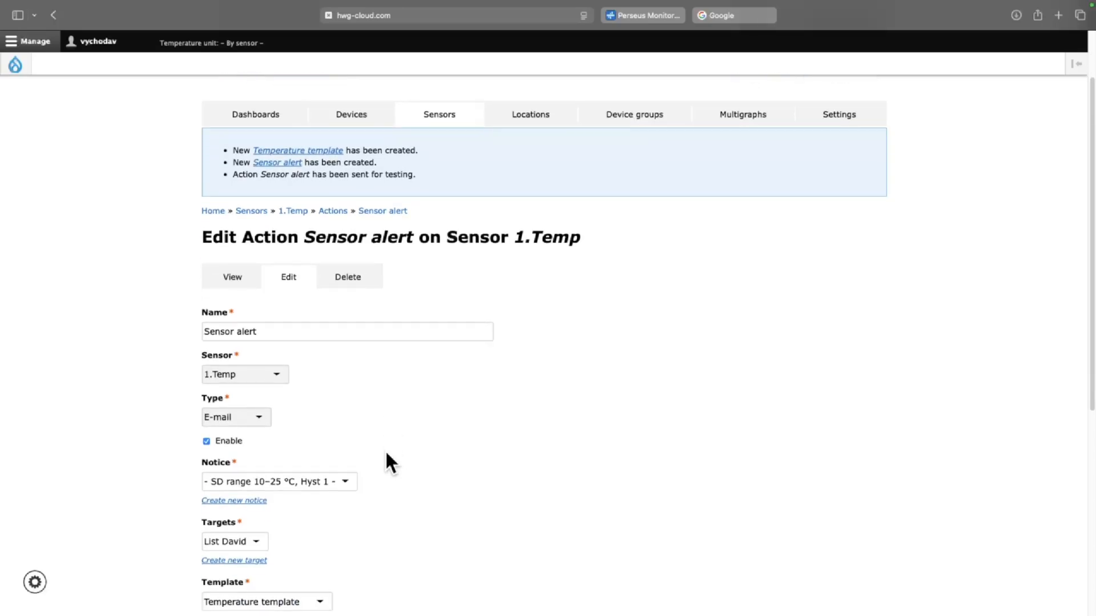
{"action": "scroll", "coordinate": [386, 453], "scroll_direction": "down", "scroll_amount": 1}
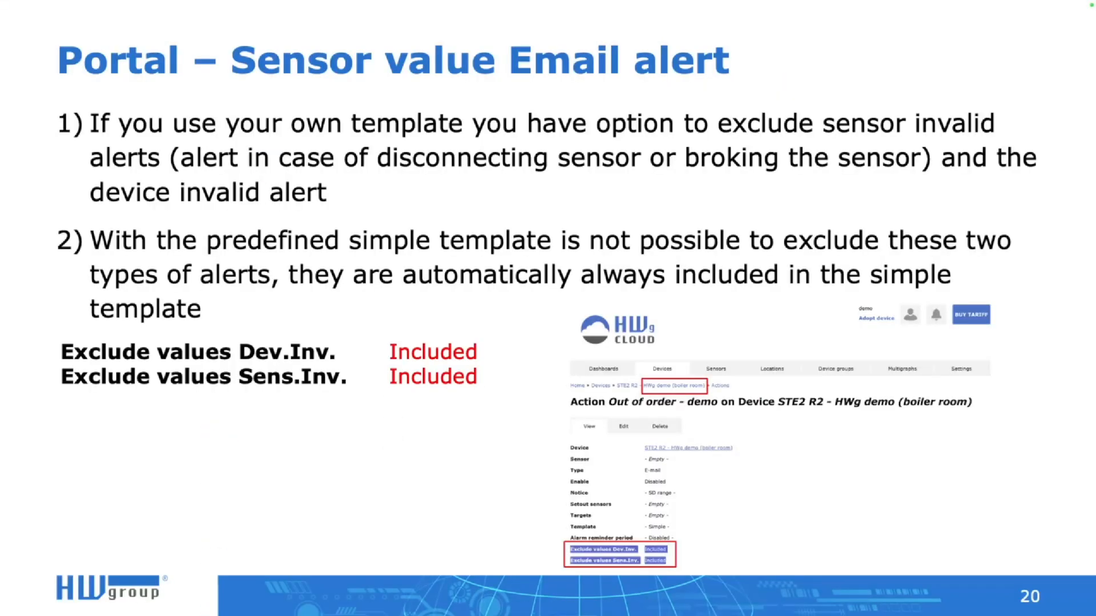